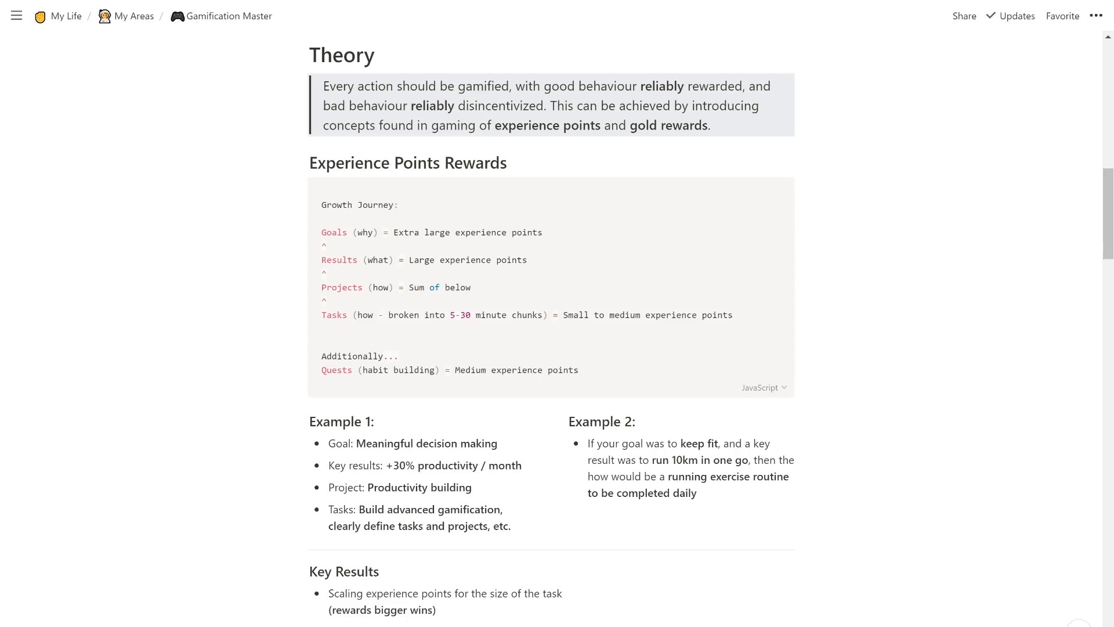
- Open the Reflection Expert! badge and go to the Gamification Tags database through its Relevant Tags relation
{"action": "scroll", "coordinate": [551, 325], "scroll_direction": "down", "scroll_amount": 9}
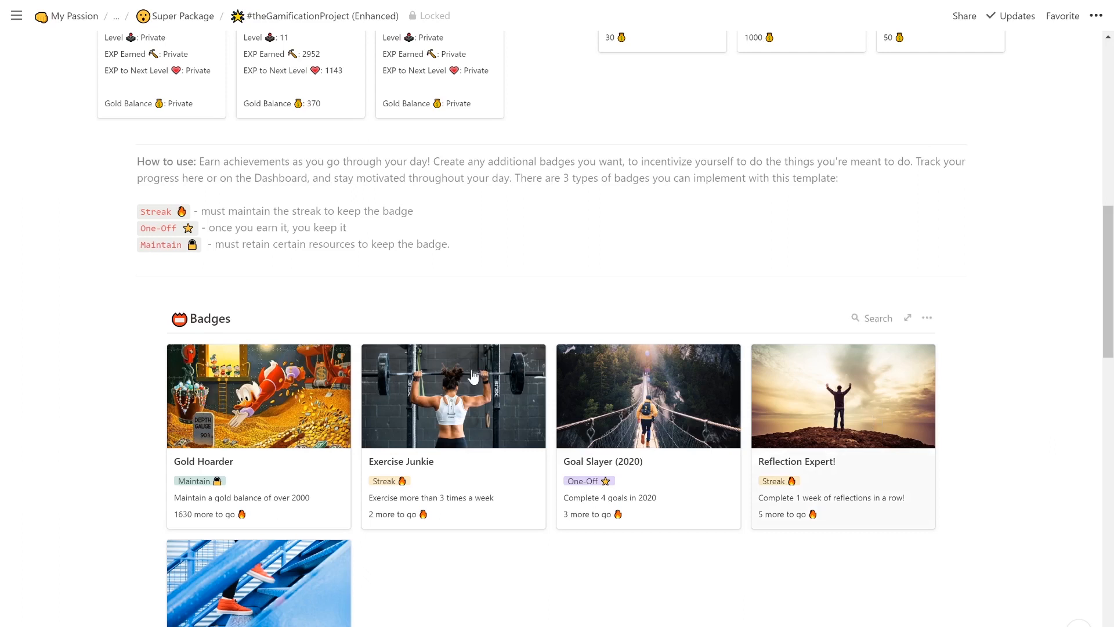
{"action": "left_click", "coordinate": [903, 512]}
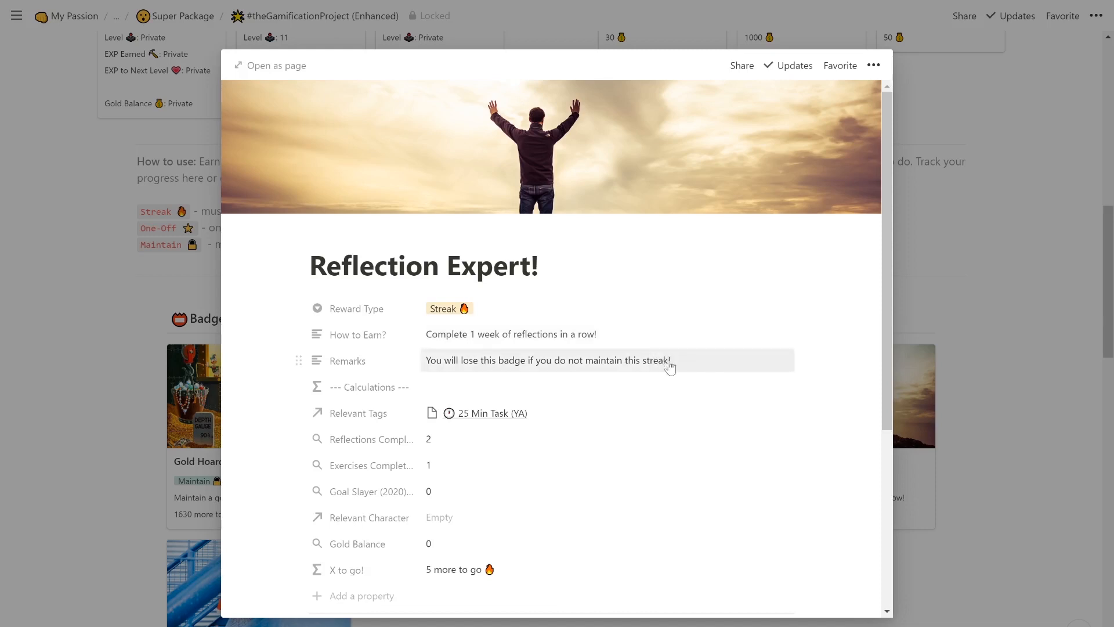
{"action": "left_click", "coordinate": [576, 427]}
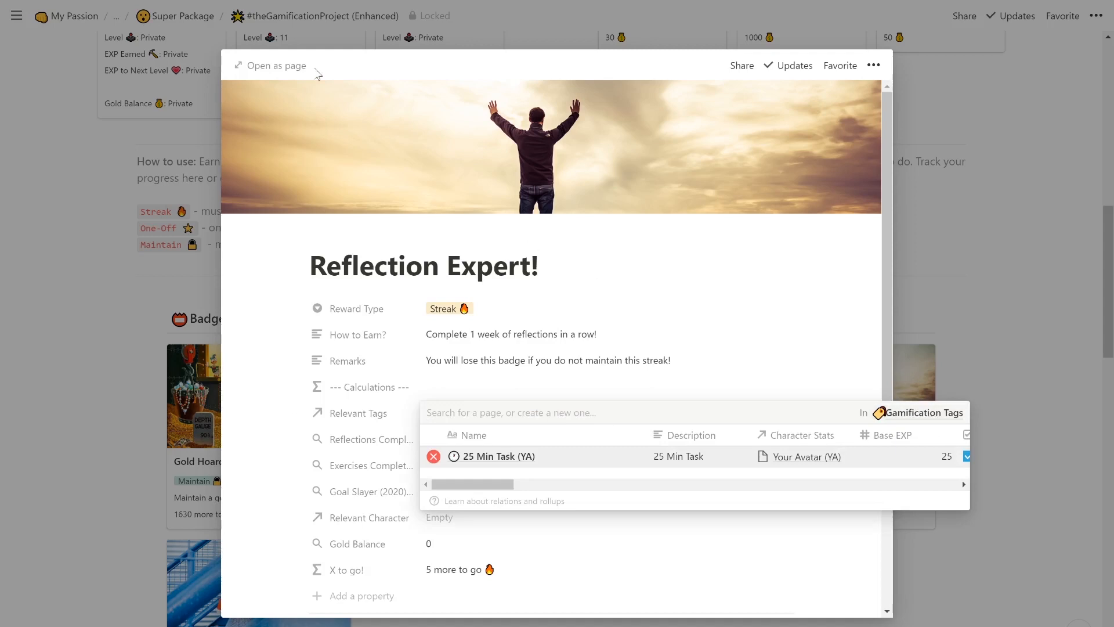
{"action": "left_click", "coordinate": [923, 413]}
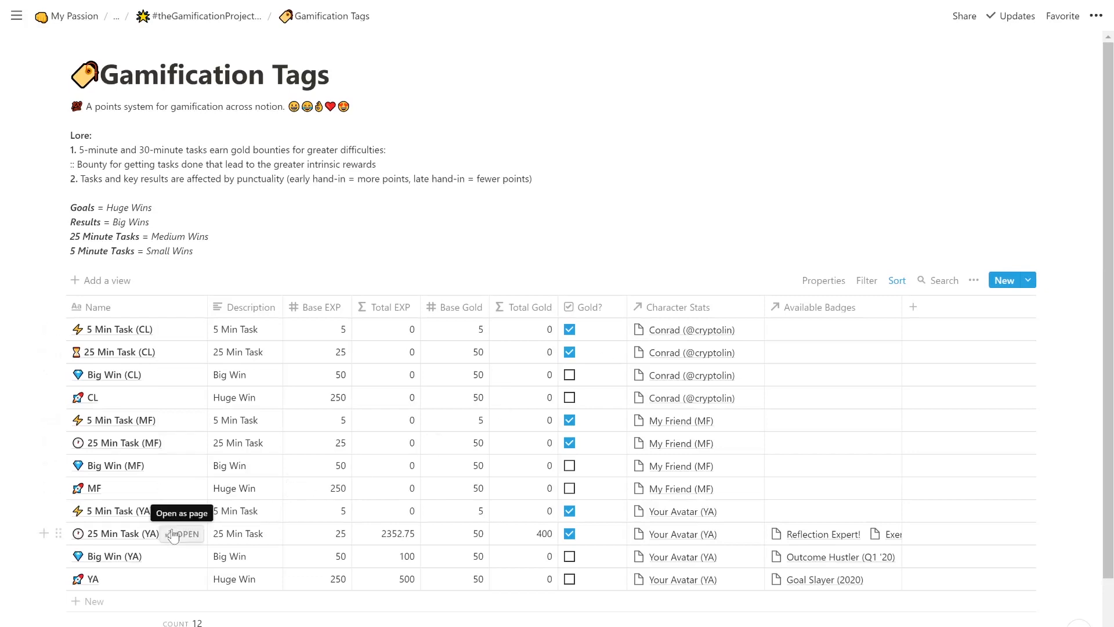
- Open the 25 Min Task (YA) tag and inspect the relation, property and calculation of its YA: Daily Quests (R-Completion) rollup
{"action": "left_click", "coordinate": [181, 533]}
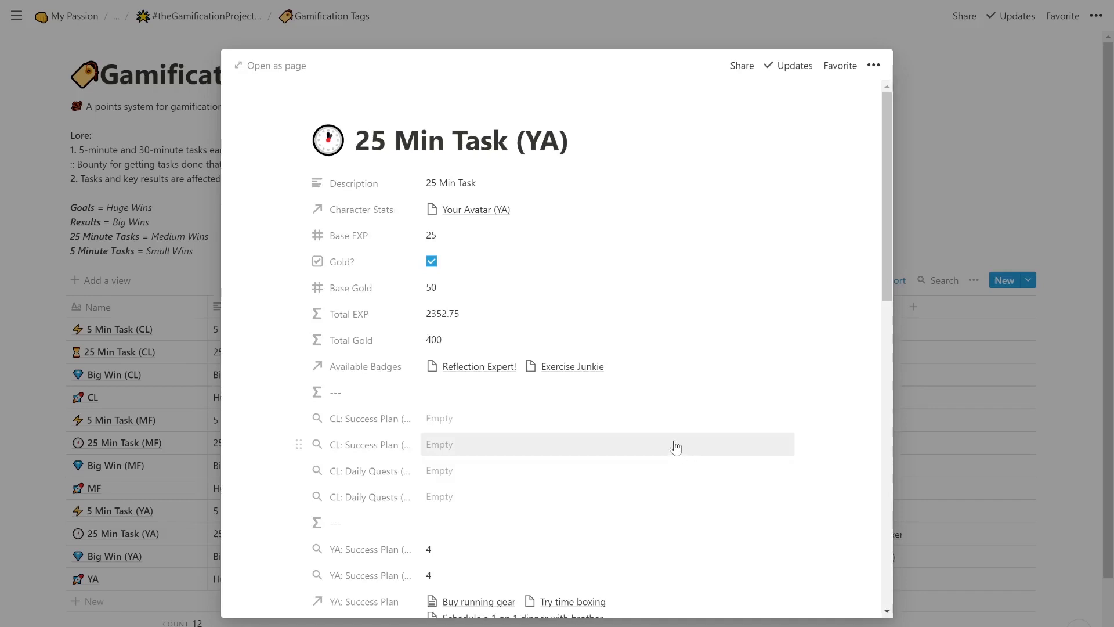
{"action": "scroll", "coordinate": [675, 446], "scroll_direction": "down", "scroll_amount": 5}
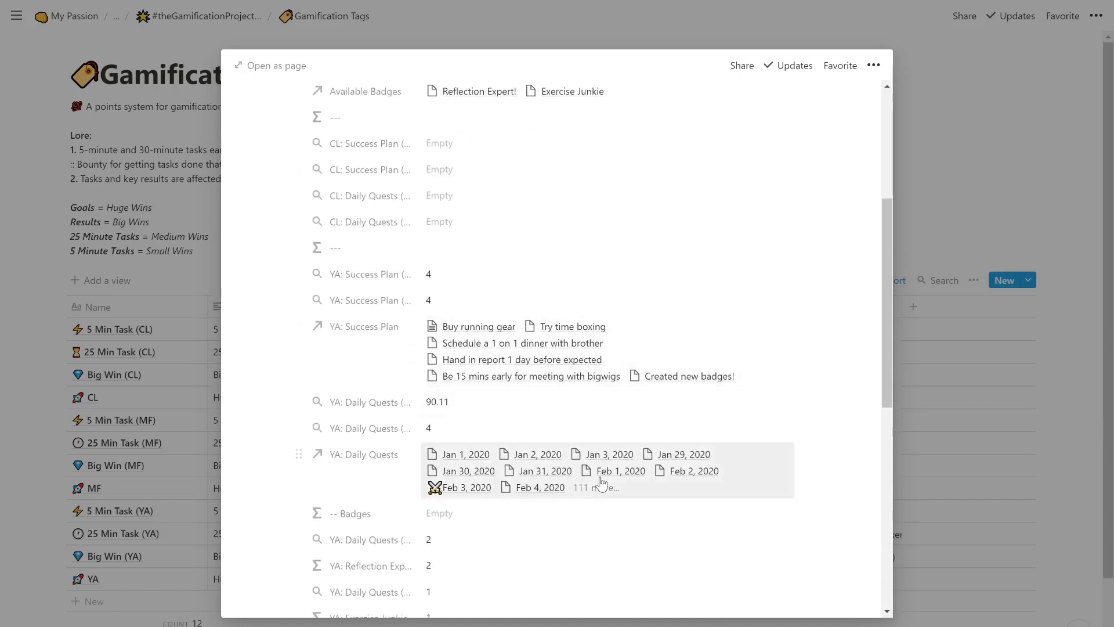
{"action": "scroll", "coordinate": [600, 482], "scroll_direction": "down", "scroll_amount": 3}
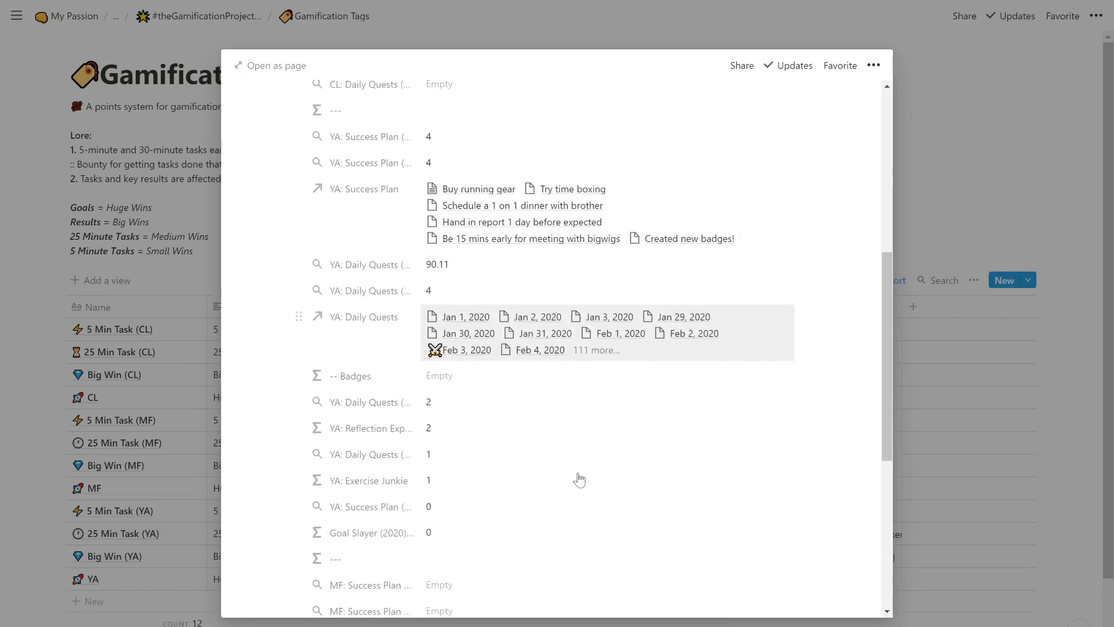
{"action": "left_click", "coordinate": [390, 406]}
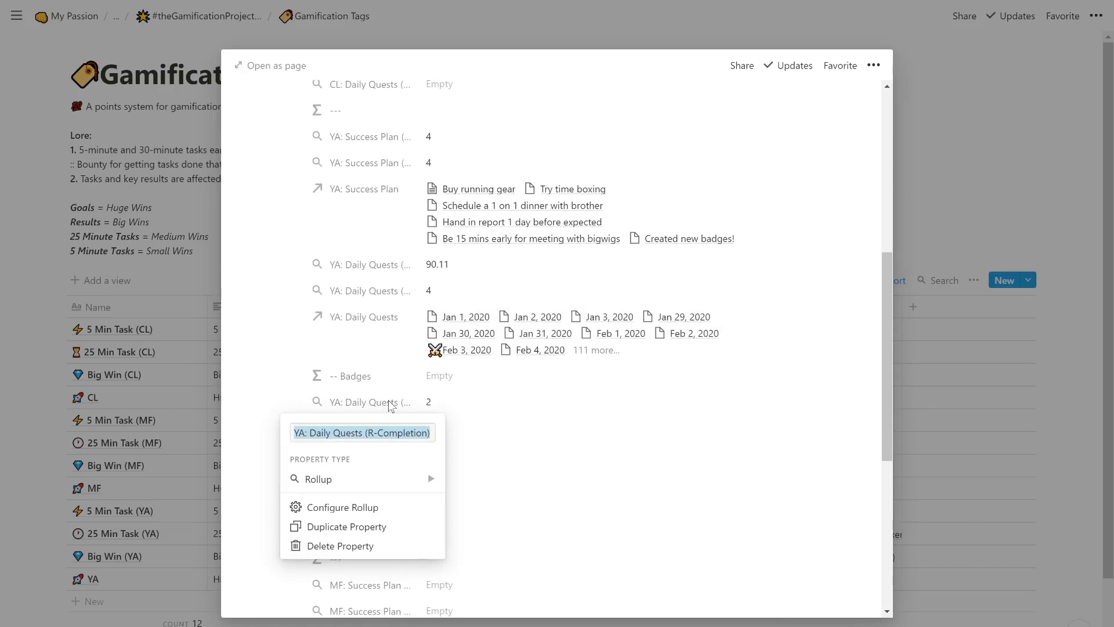
{"action": "left_click", "coordinate": [435, 408]}
{"action": "left_click", "coordinate": [452, 404]}
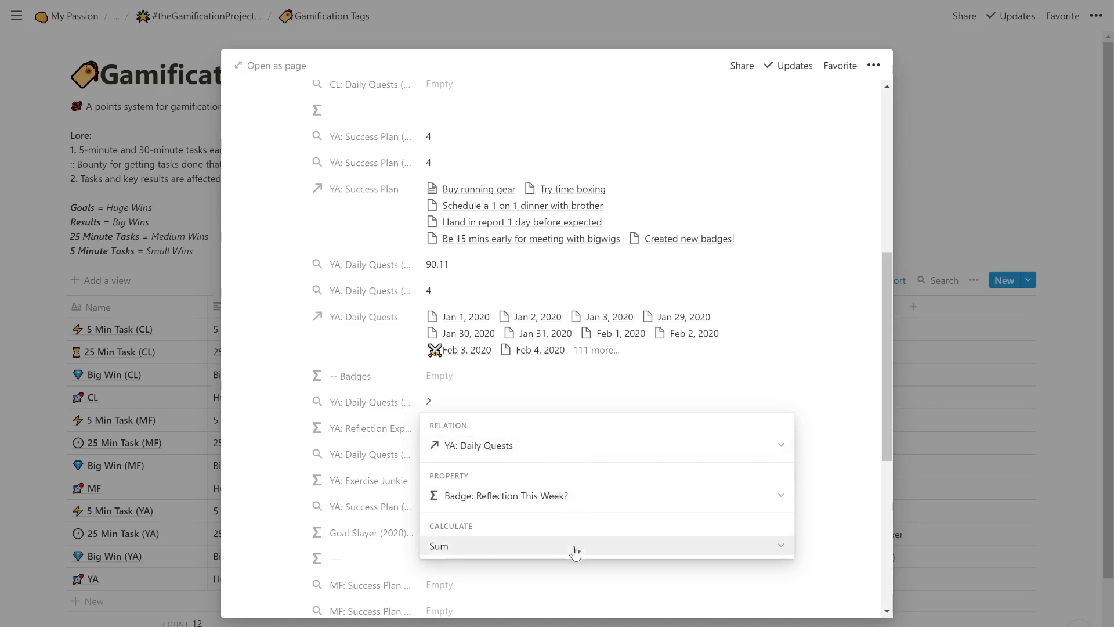
{"action": "left_click", "coordinate": [587, 374]}
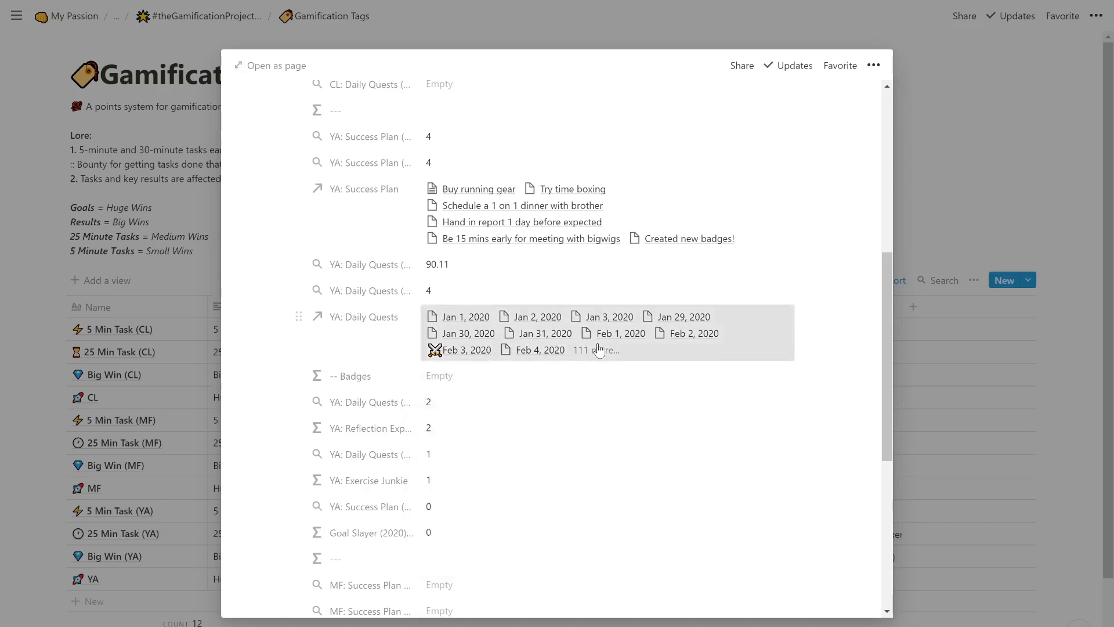
- Go to the Daily Quests database through the tag's YA: Daily Quests relation and open the Mar 29 entry
{"action": "left_click", "coordinate": [670, 351]}
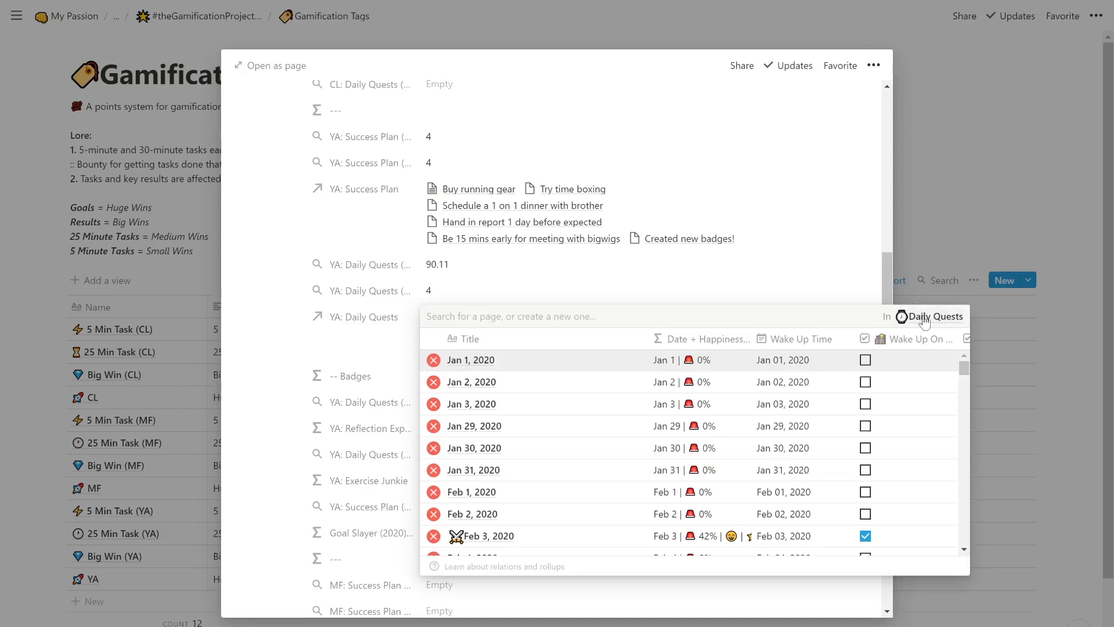
{"action": "left_click", "coordinate": [520, 141]}
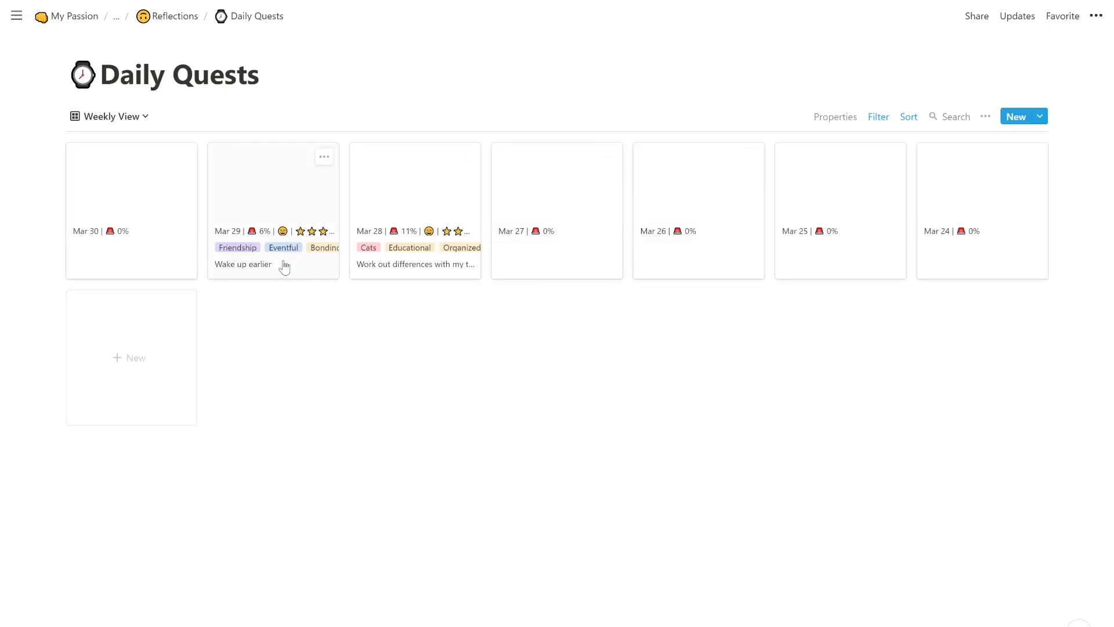
{"action": "left_click", "coordinate": [265, 250]}
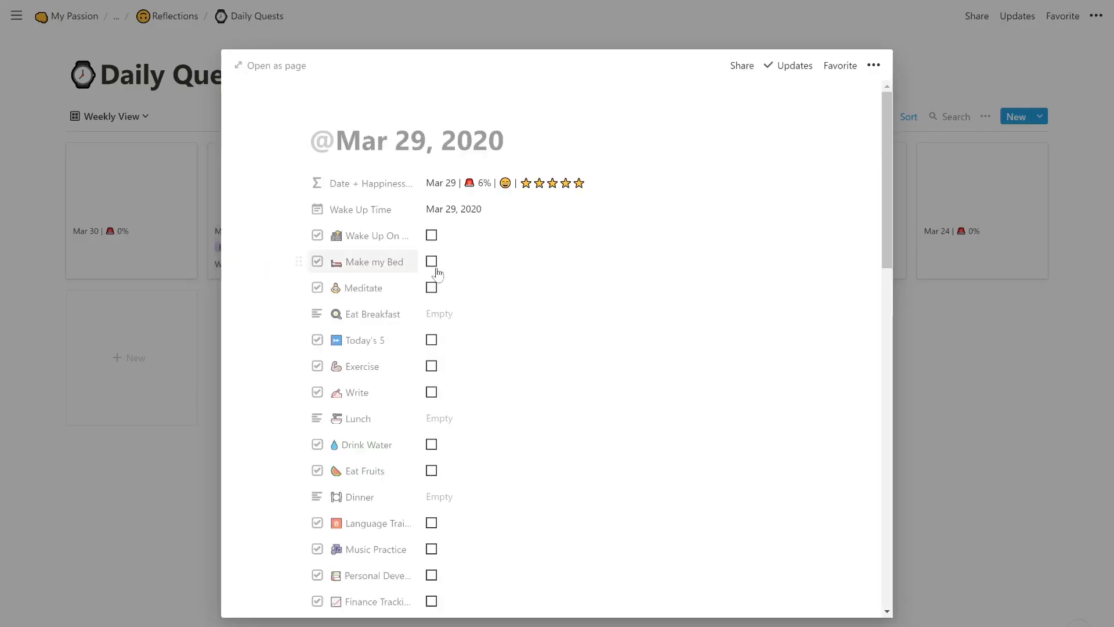
- Examine the formula of the Badge: Reflection This Week? property in the daily quest entry and close the formula editor
{"action": "scroll", "coordinate": [585, 382], "scroll_direction": "down", "scroll_amount": 1}
{"action": "scroll", "coordinate": [585, 381], "scroll_direction": "down", "scroll_amount": 6}
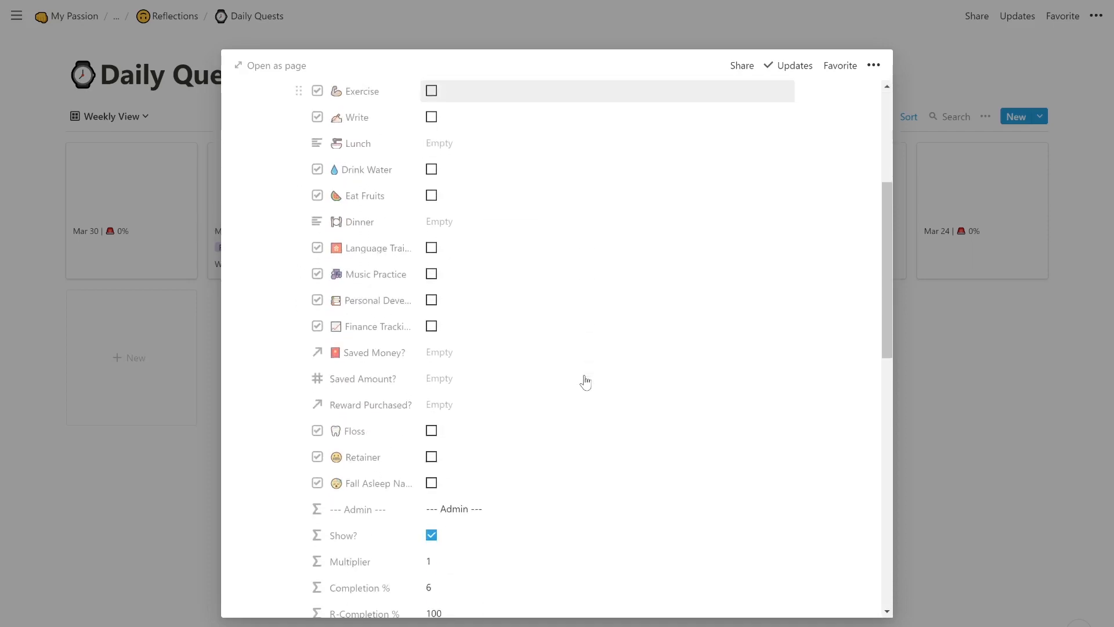
{"action": "scroll", "coordinate": [585, 381], "scroll_direction": "down", "scroll_amount": 1}
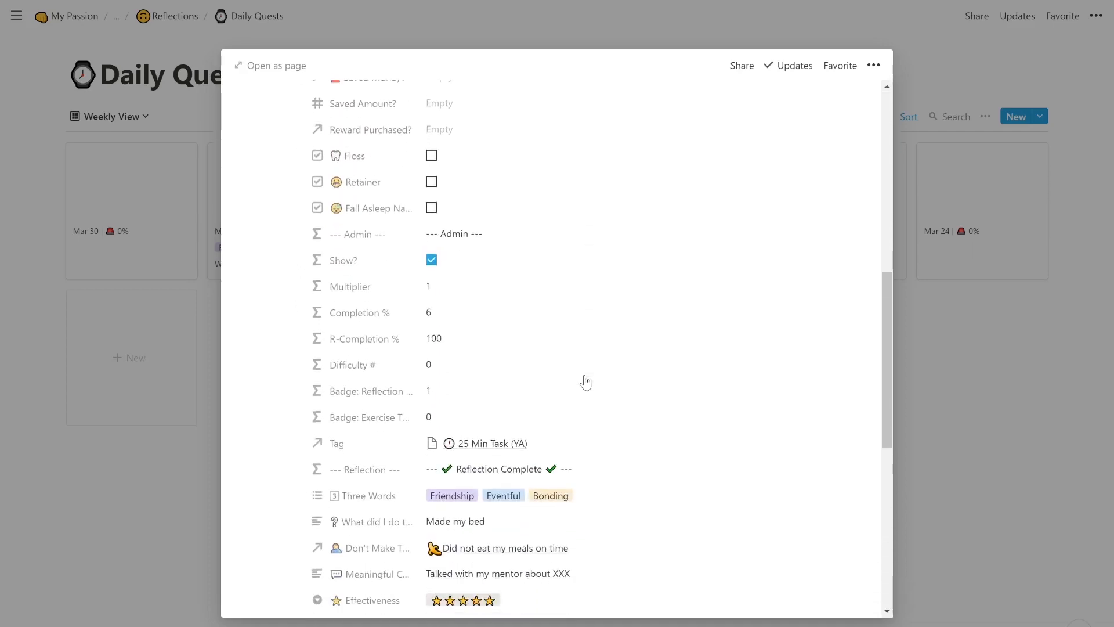
{"action": "left_click", "coordinate": [368, 390]}
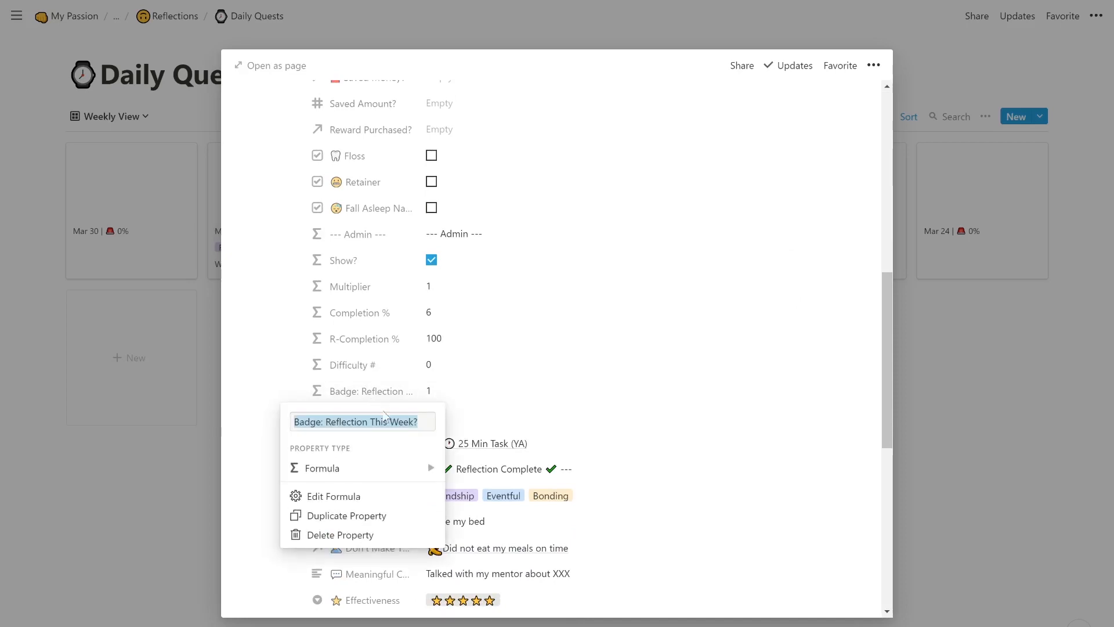
{"action": "left_click", "coordinate": [455, 393]}
{"action": "left_click", "coordinate": [464, 396]}
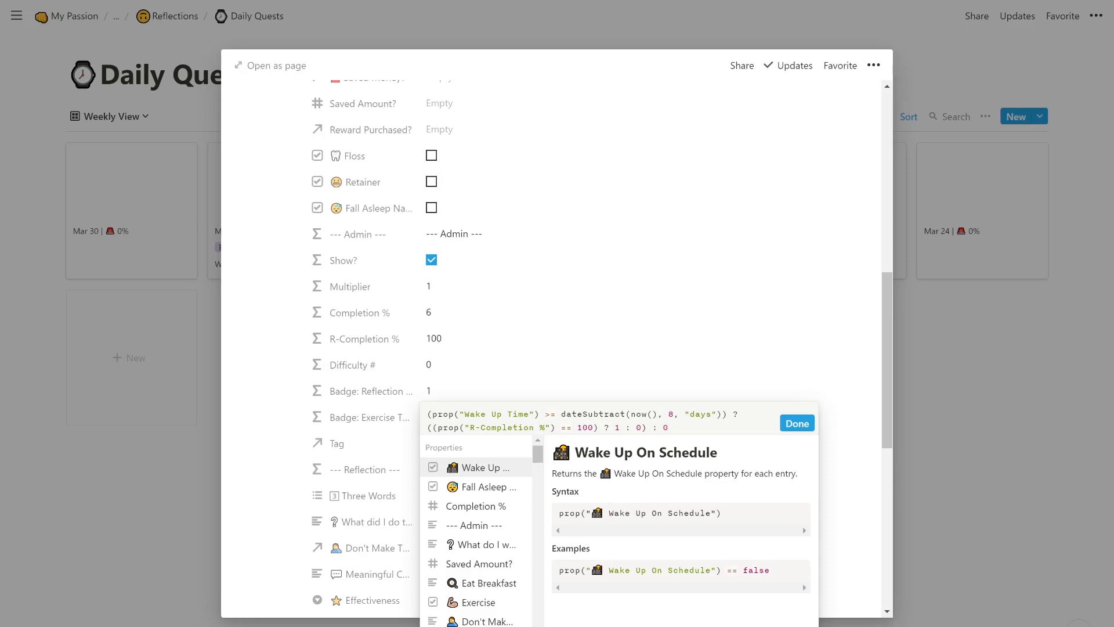
{"action": "left_click", "coordinate": [785, 426]}
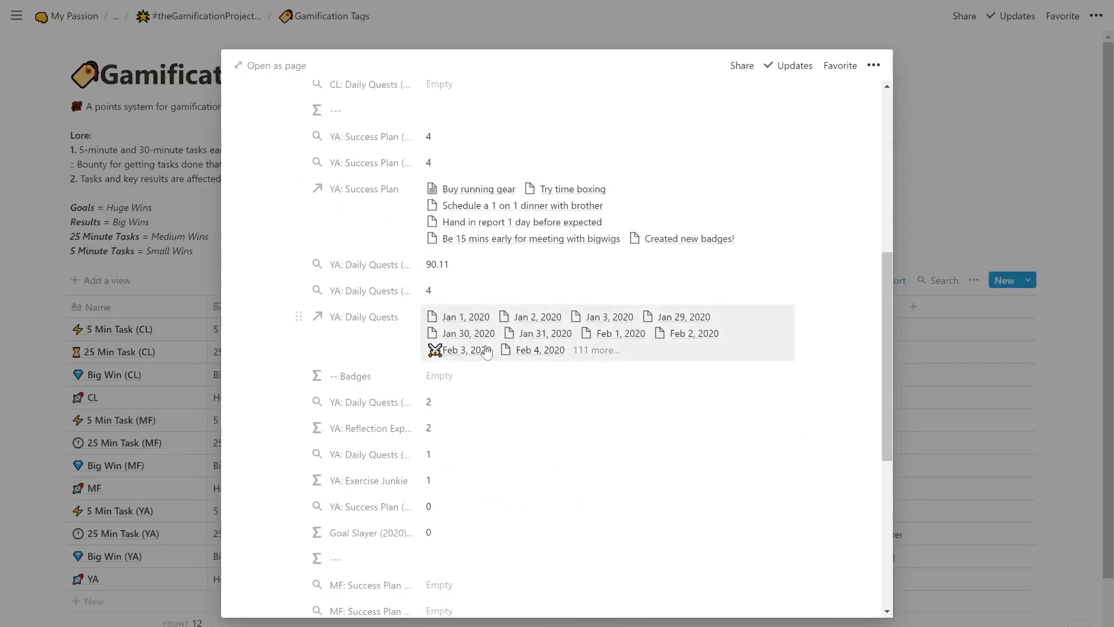
- Review the Daily Quests (R-Completion) rollup in the 25 Min Task (YA) tag, followed by the formula beneath it
{"action": "left_click", "coordinate": [472, 406]}
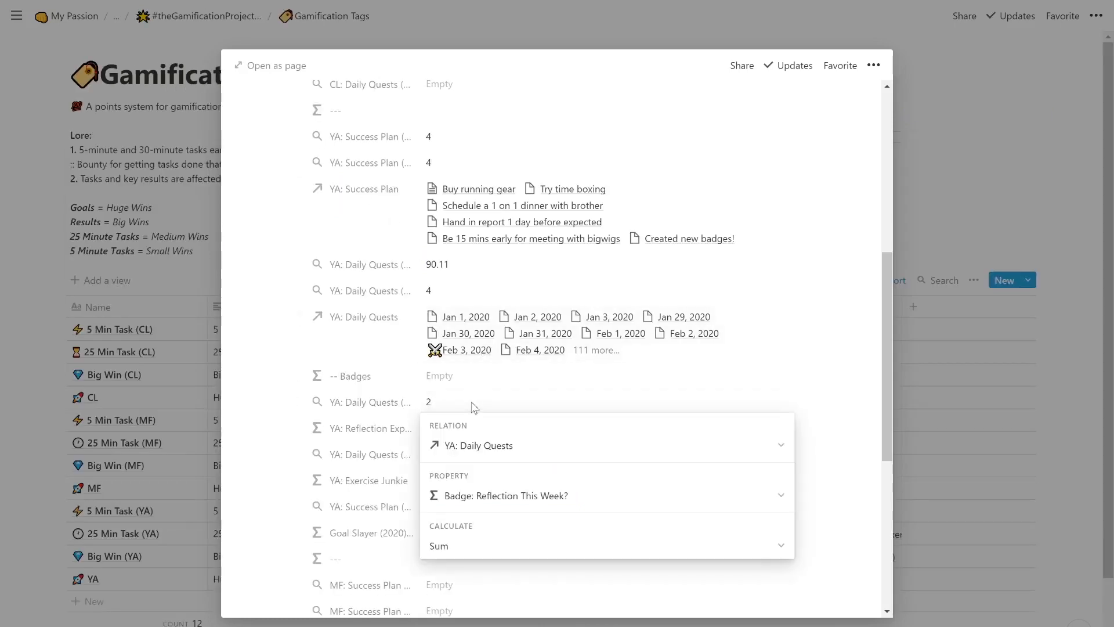
{"action": "left_click", "coordinate": [406, 414]}
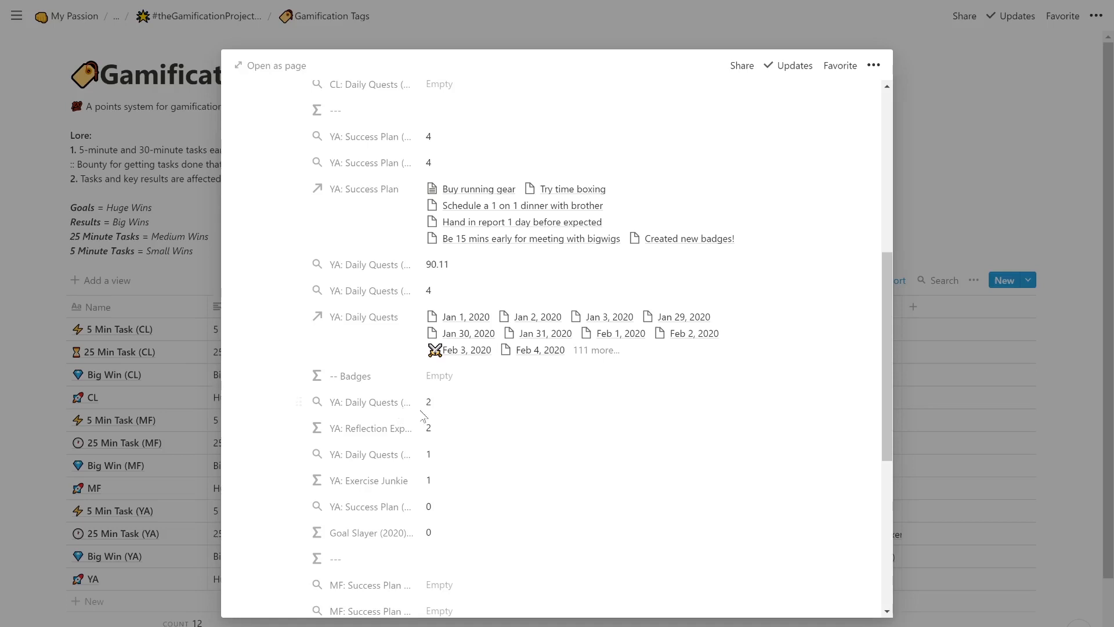
{"action": "left_click", "coordinate": [462, 429]}
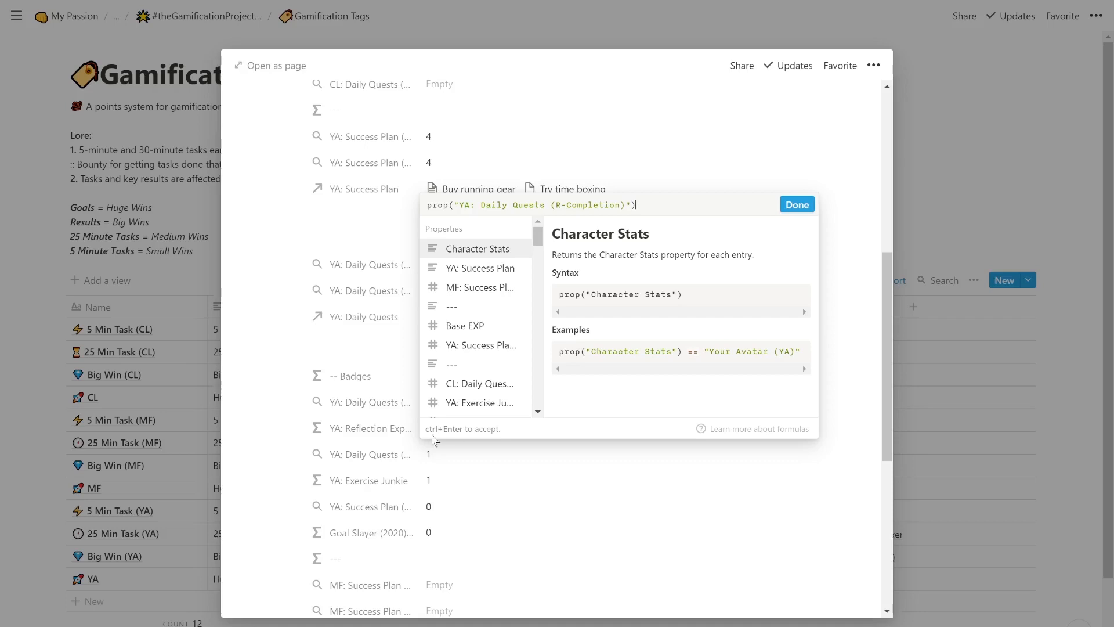
{"action": "left_click", "coordinate": [392, 433]}
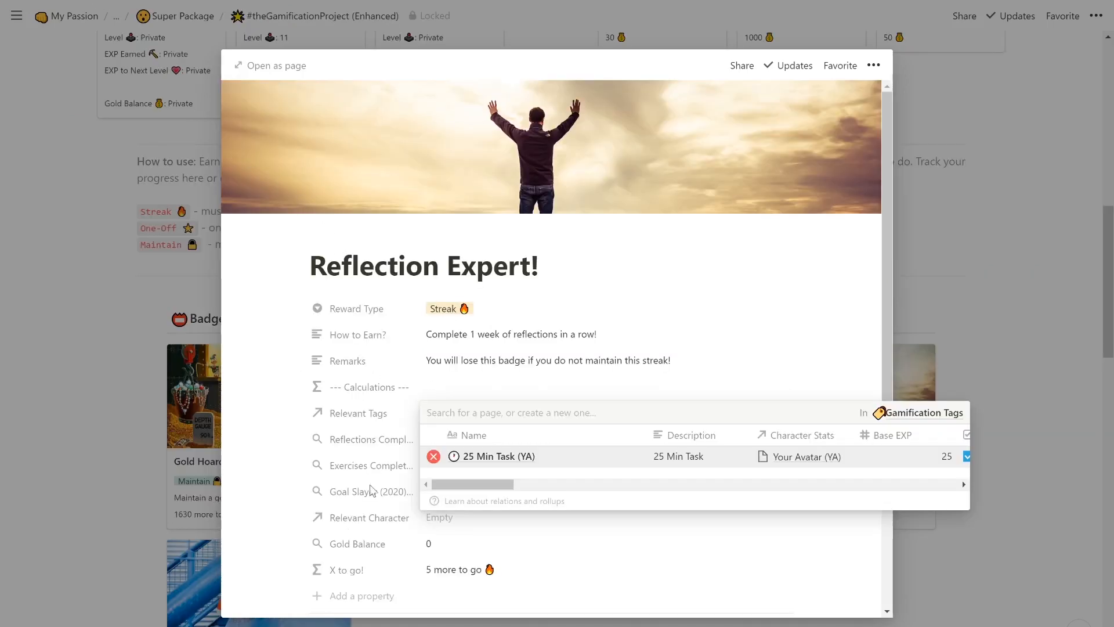
- Dismiss the badge's Relevant Tags picker, return to the 25 Min Task (YA) tag and check the YA: Reflection Expert property's name and formula
{"action": "left_click", "coordinate": [566, 397]}
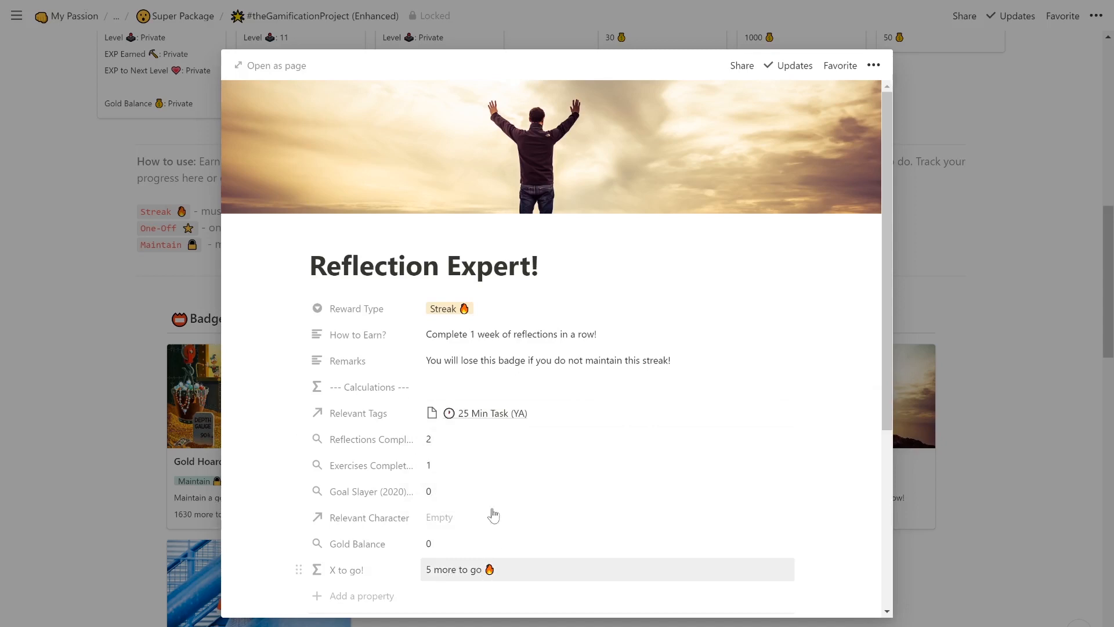
{"action": "left_click", "coordinate": [175, 0]}
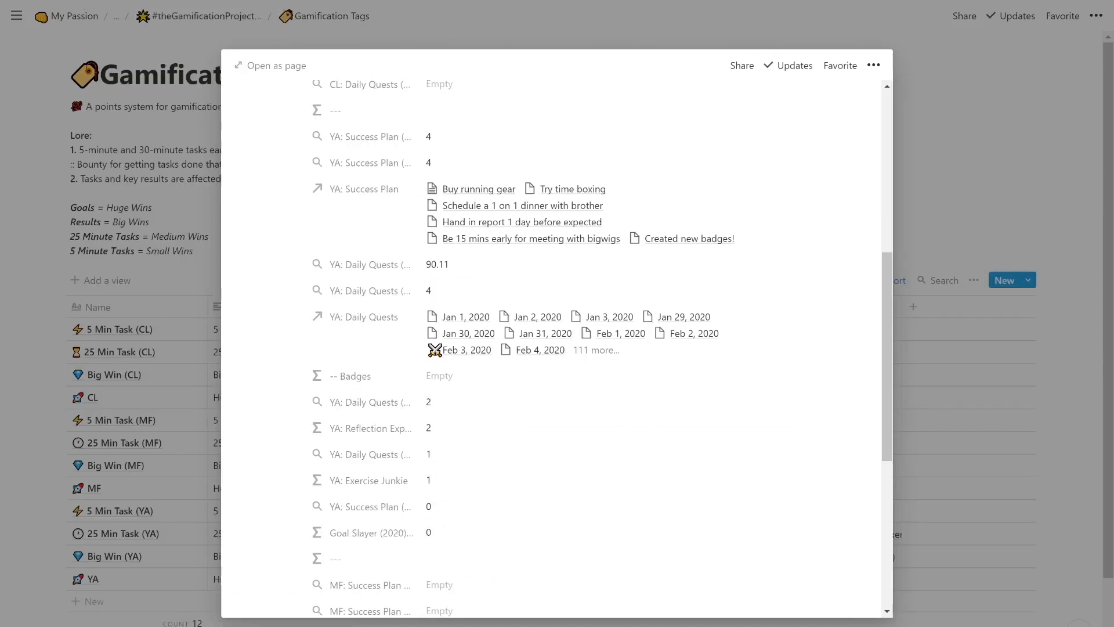
{"action": "left_click", "coordinate": [402, 430]}
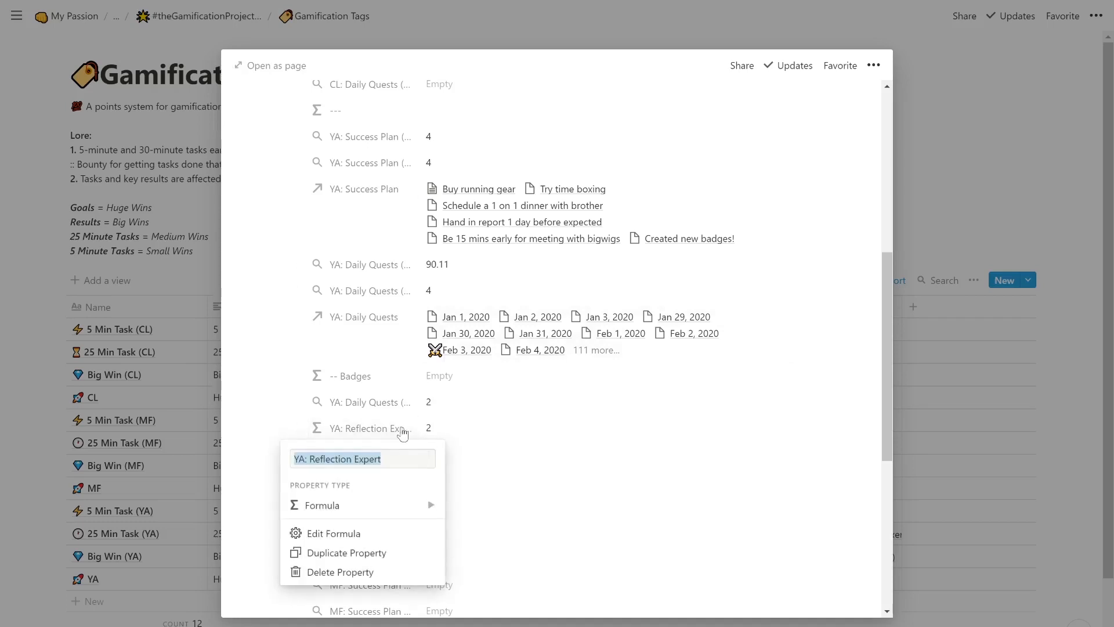
{"action": "left_click", "coordinate": [432, 432]}
{"action": "left_click", "coordinate": [432, 429]}
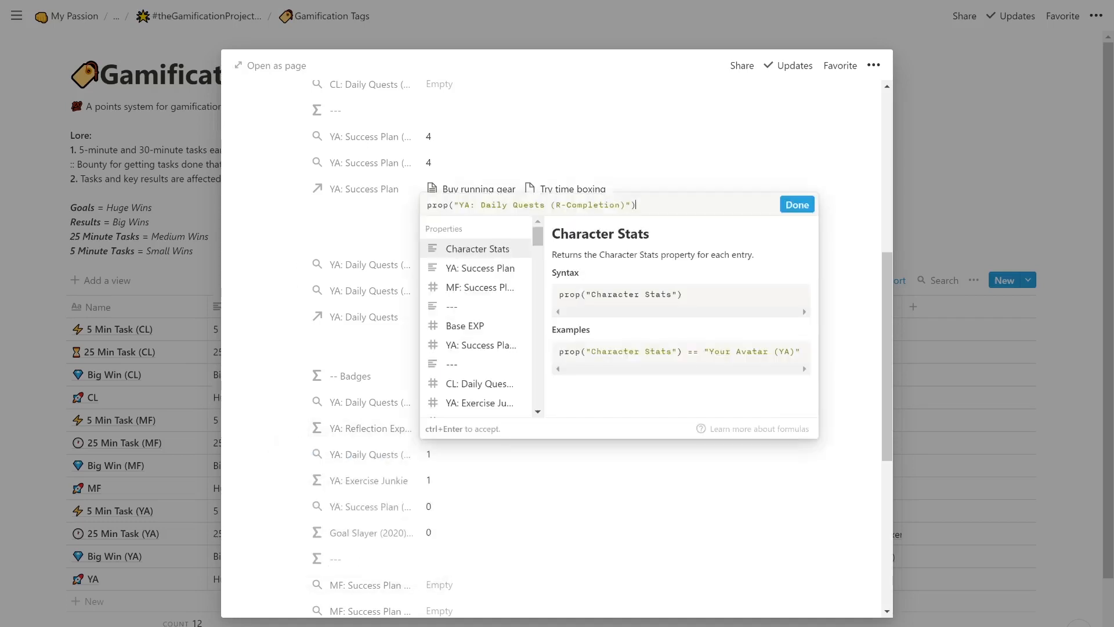
{"action": "left_click", "coordinate": [373, 440]}
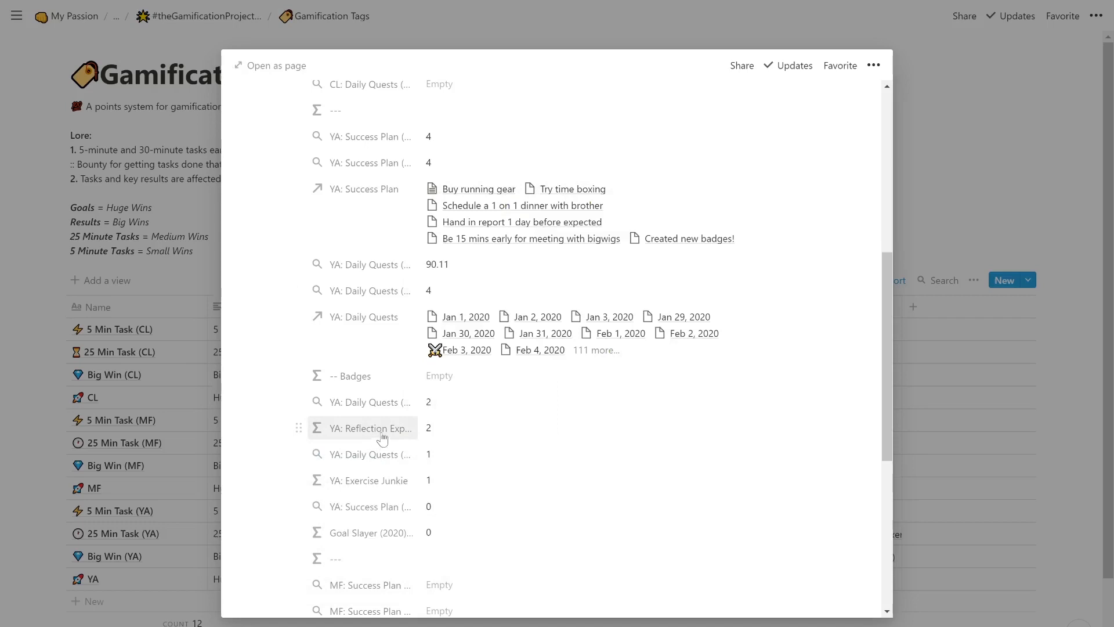
{"action": "left_click", "coordinate": [441, 431]}
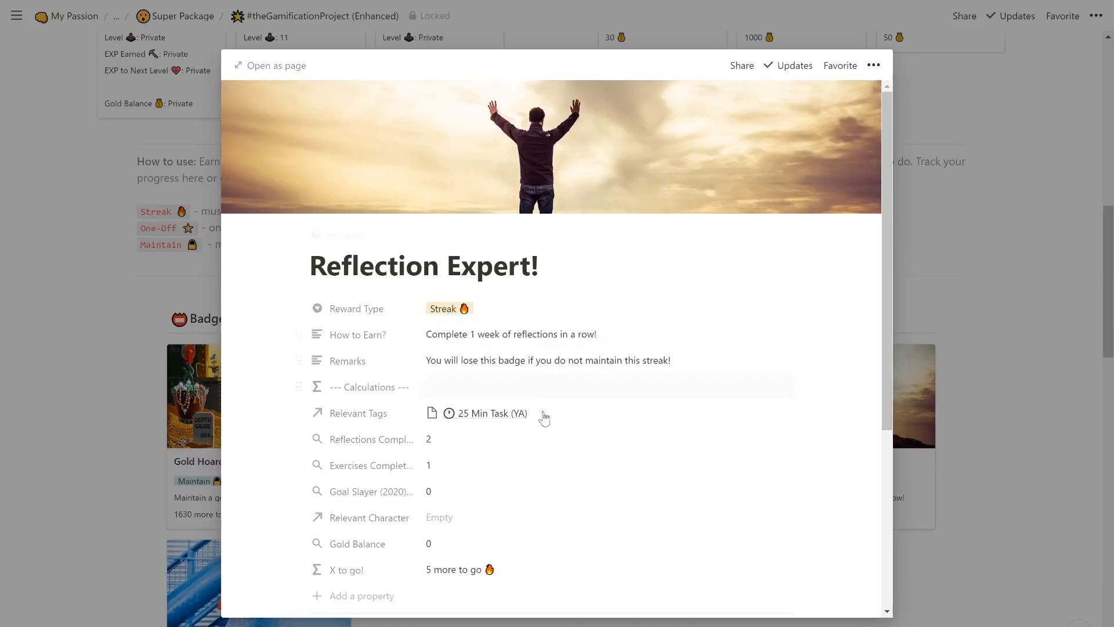
- Inspect the rollup settings of the reflections-completed property on the Reflection Expert! badge
{"action": "left_click", "coordinate": [400, 440]}
{"action": "left_click", "coordinate": [461, 447]}
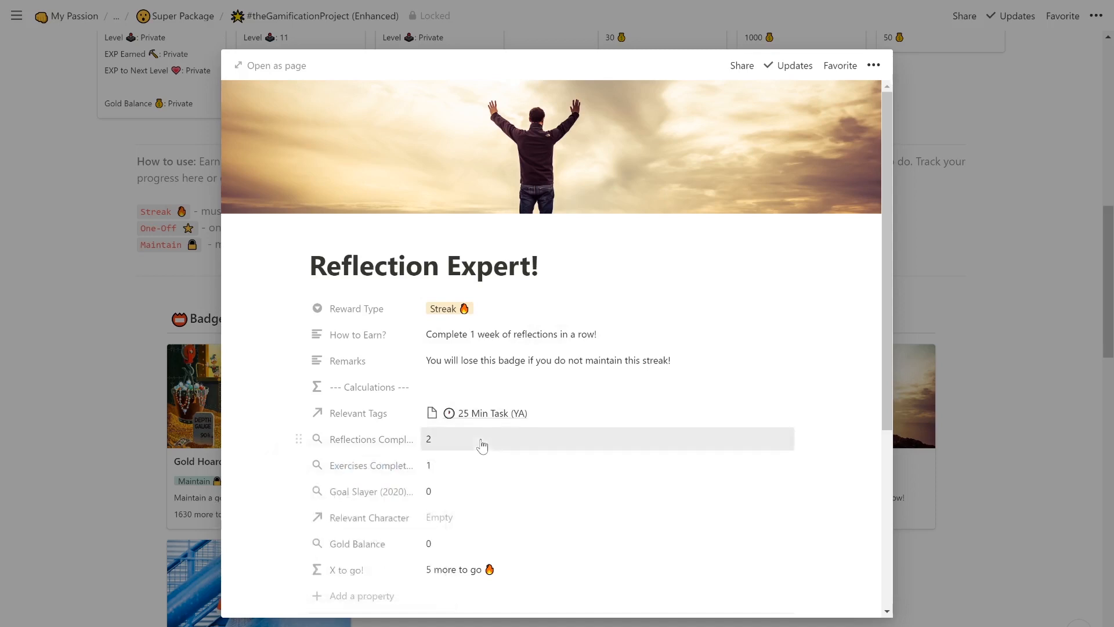
{"action": "left_click", "coordinate": [480, 443]}
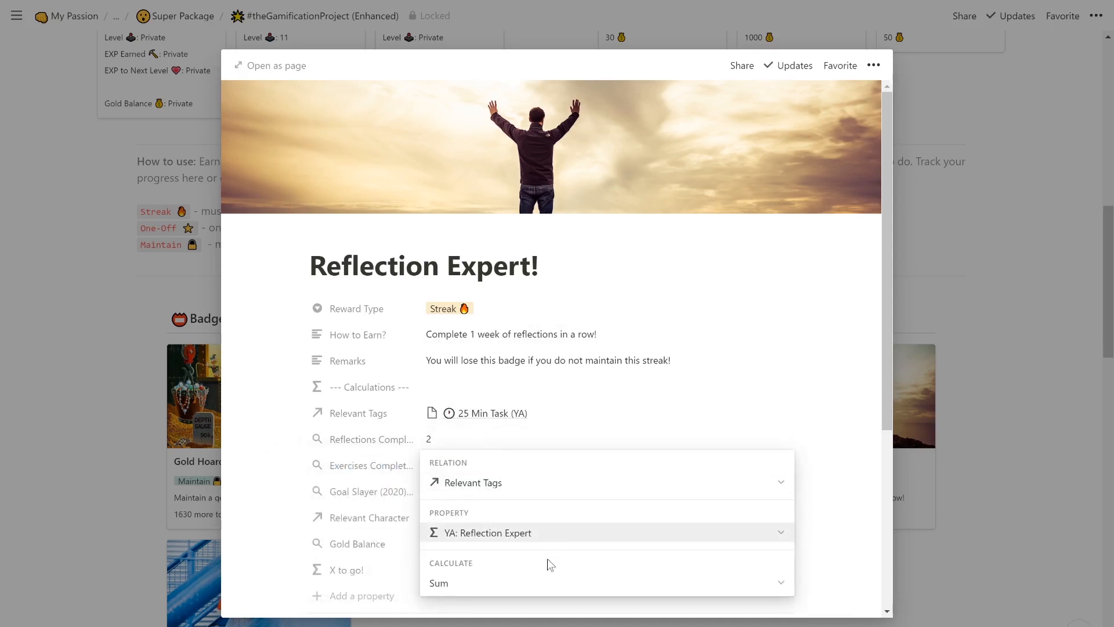
{"action": "left_click", "coordinate": [325, 502]}
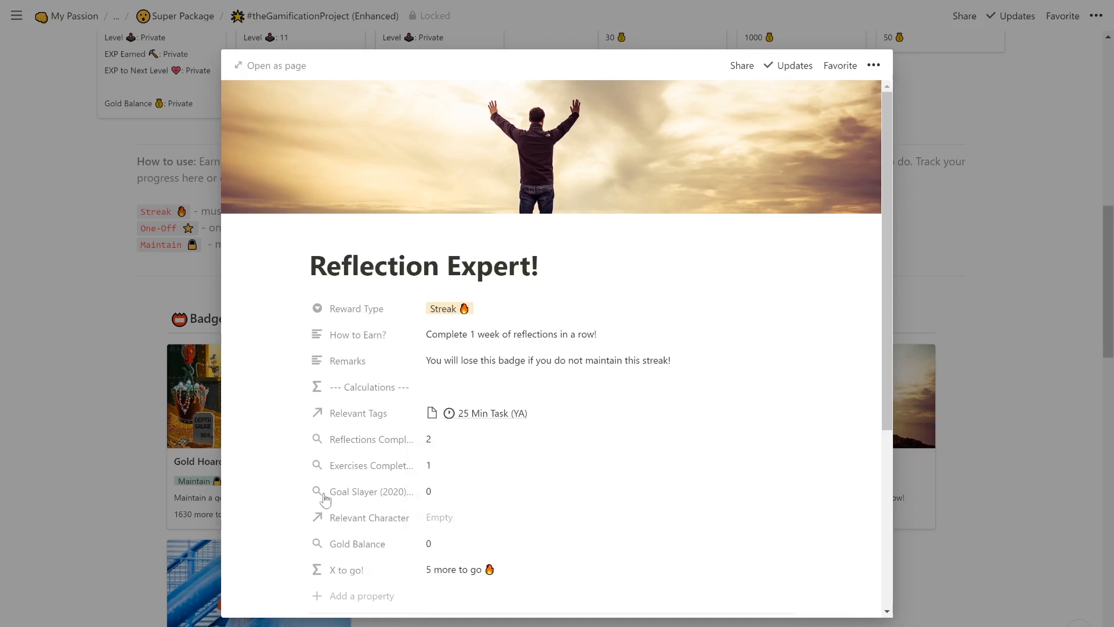
- Examine the X to go! formula on the Reflection Expert! badge and close the badge page
{"action": "scroll", "coordinate": [483, 522], "scroll_direction": "down", "scroll_amount": 2}
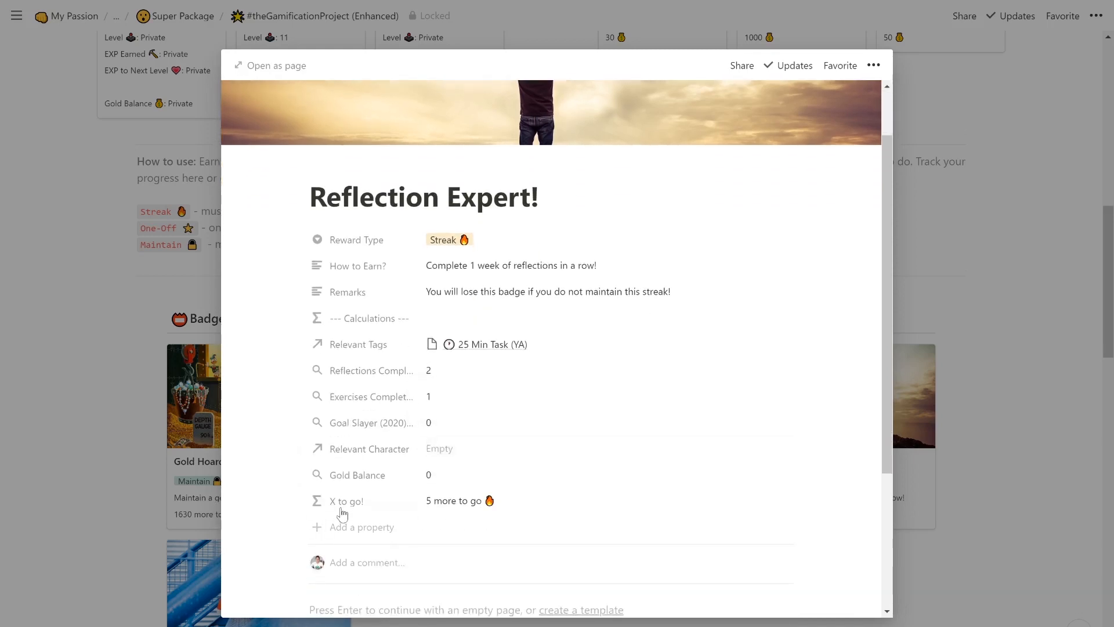
{"action": "left_click", "coordinate": [456, 514]}
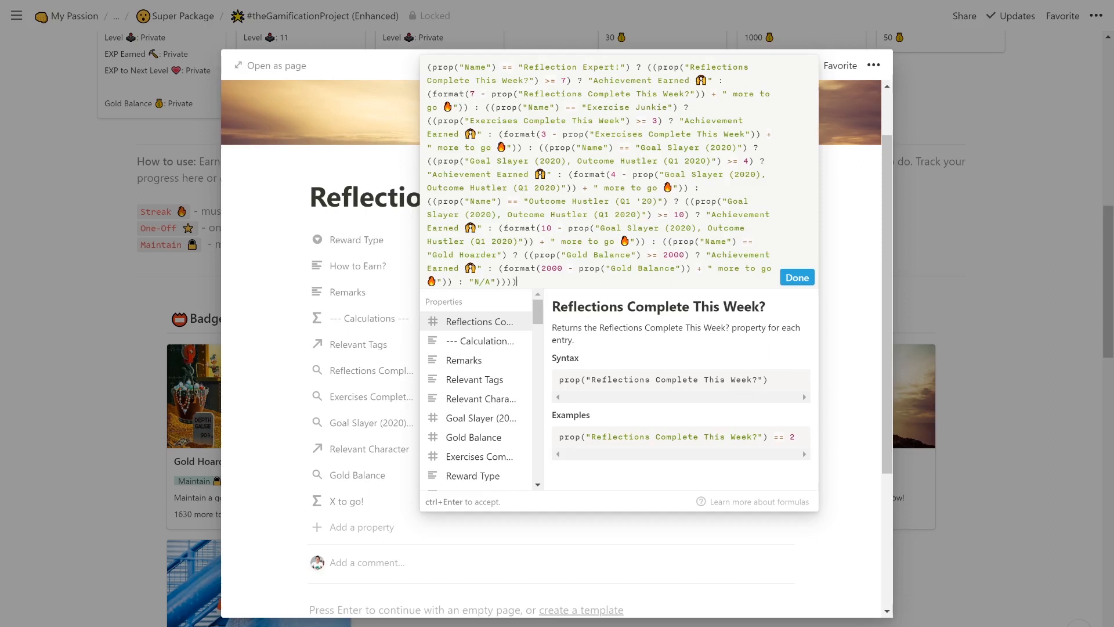
{"action": "left_click", "coordinate": [340, 293]}
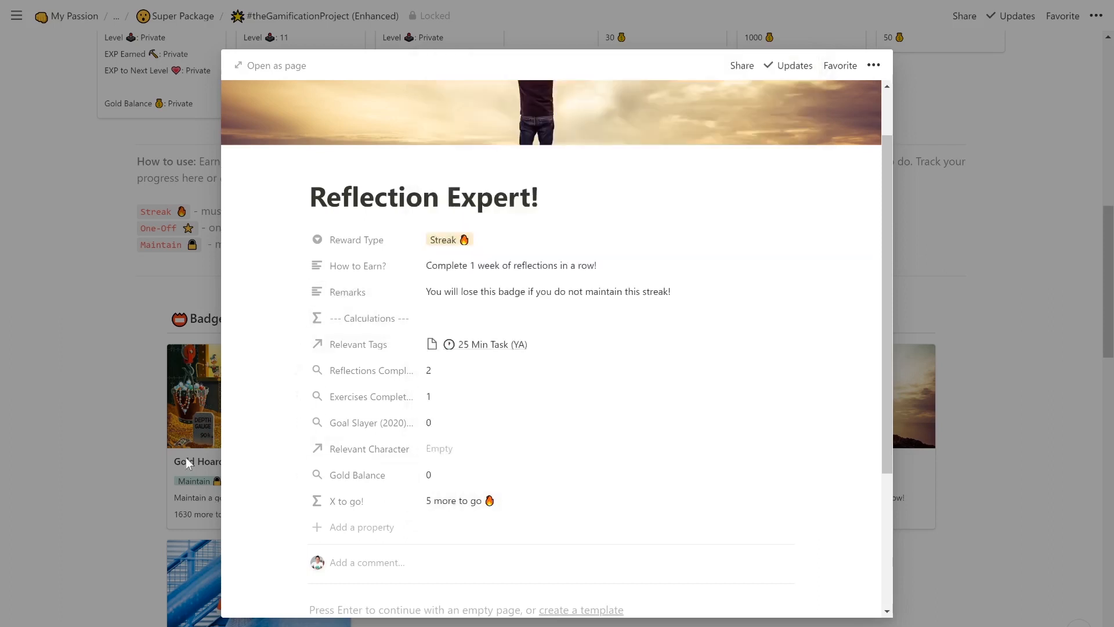
{"action": "key", "text": "Escape"}
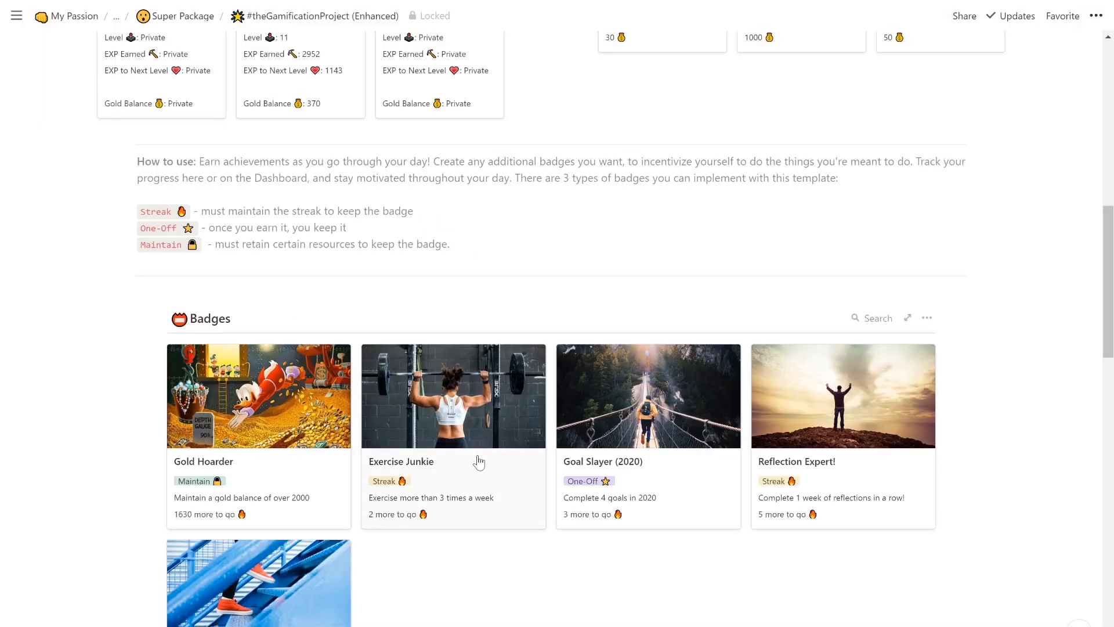
- Open the Exercise Junkie badge and examine its X to go! formula, leaving the formula as it is
{"action": "left_click", "coordinate": [478, 459]}
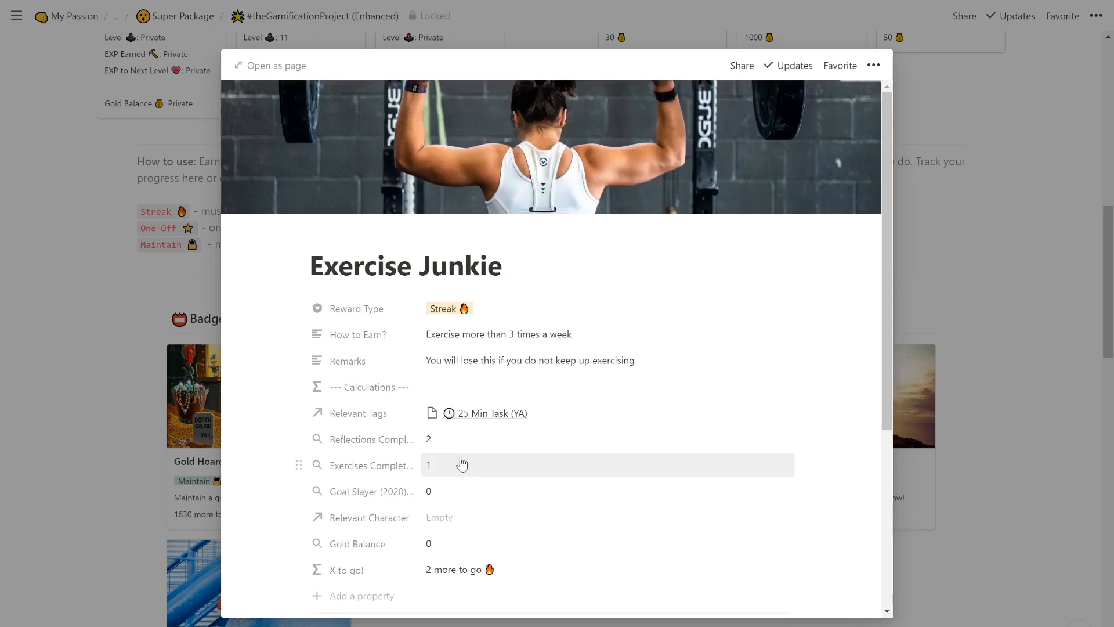
{"action": "scroll", "coordinate": [499, 473], "scroll_direction": "down", "scroll_amount": 1}
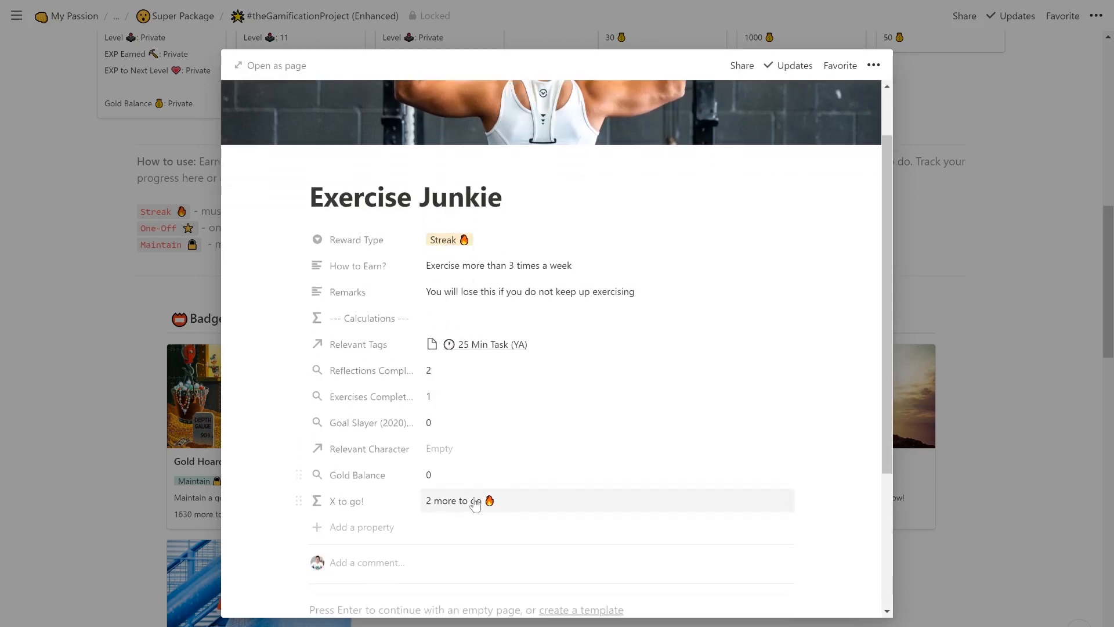
{"action": "left_click", "coordinate": [475, 502]}
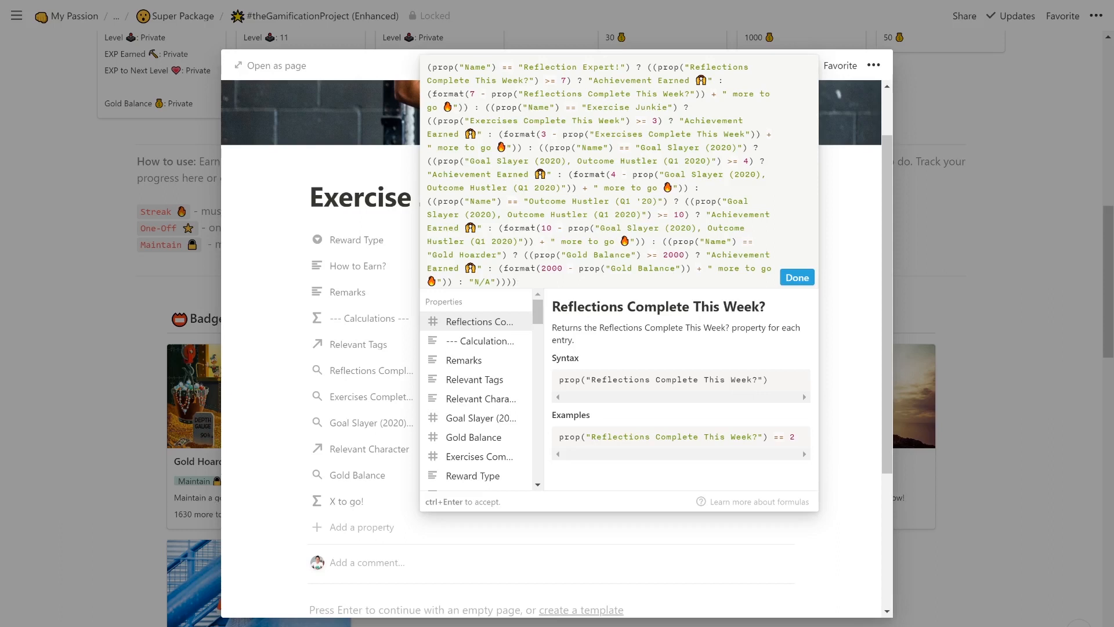
{"action": "left_click", "coordinate": [358, 206]}
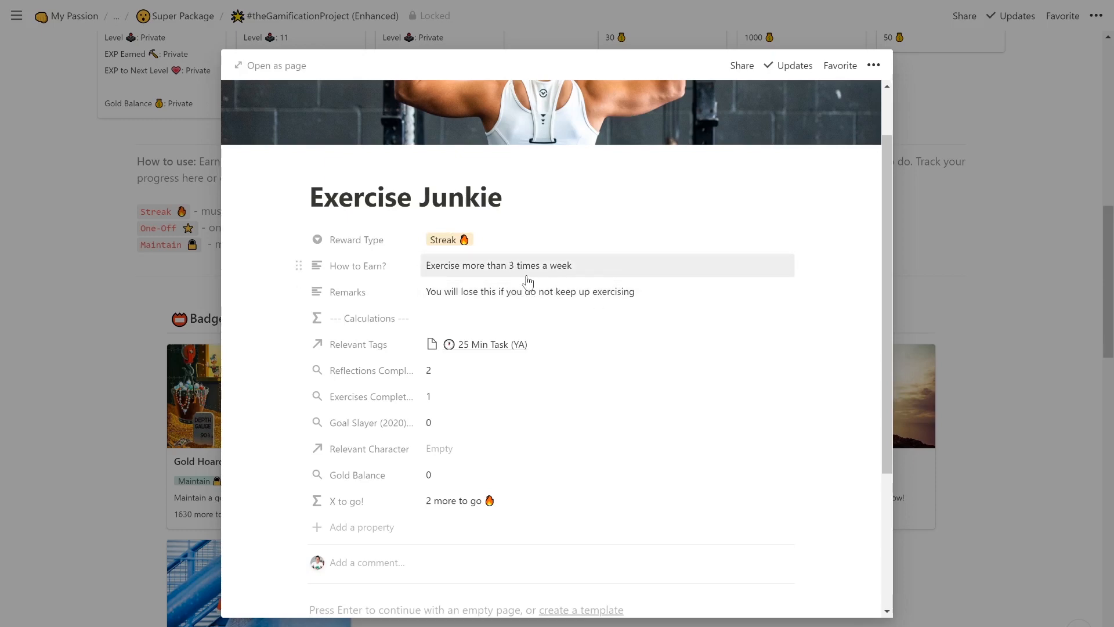
- Trace the badge's exercises-completed rollup to the 25 Min Task (YA) tag and check the YA: Exercise Junkie formula and the rollup feeding it
{"action": "left_click", "coordinate": [448, 397]}
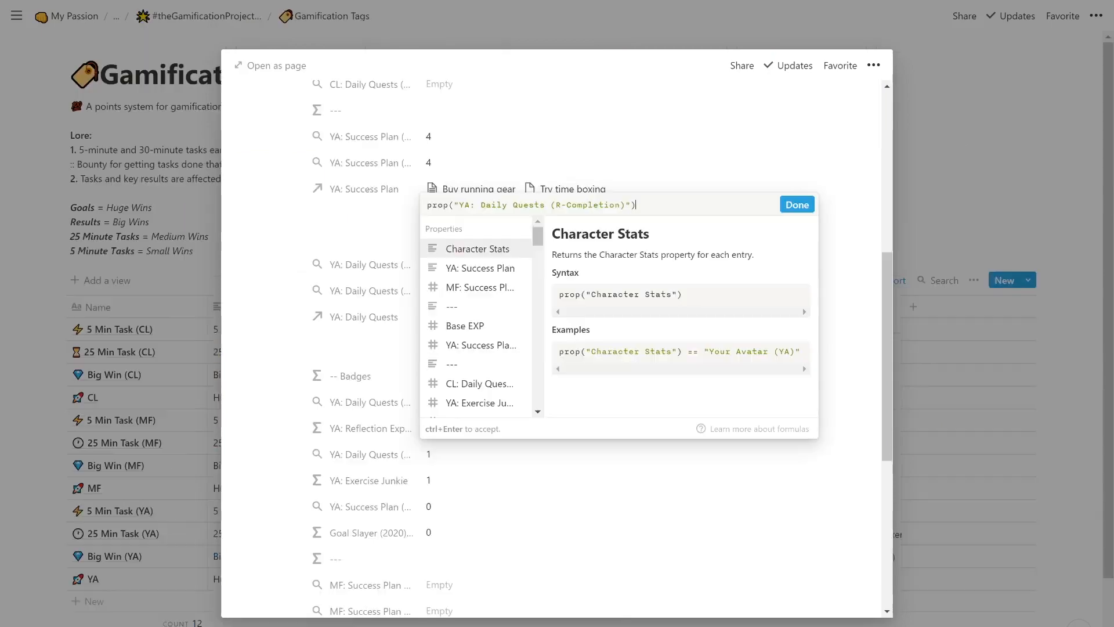
{"action": "left_click", "coordinate": [331, 290]}
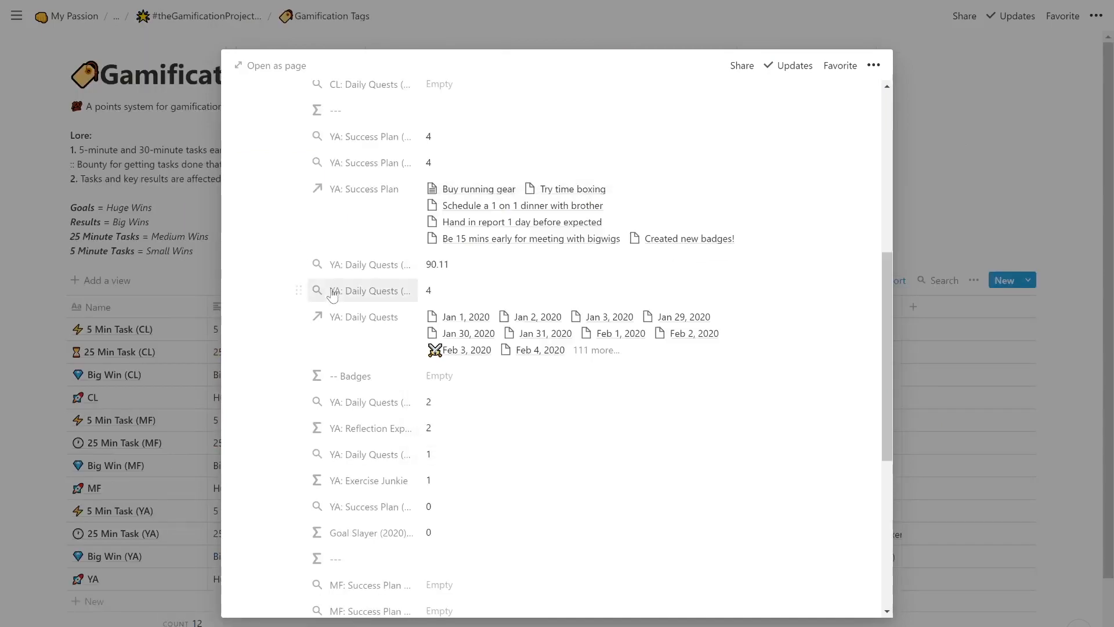
{"action": "scroll", "coordinate": [403, 387], "scroll_direction": "down", "scroll_amount": 1}
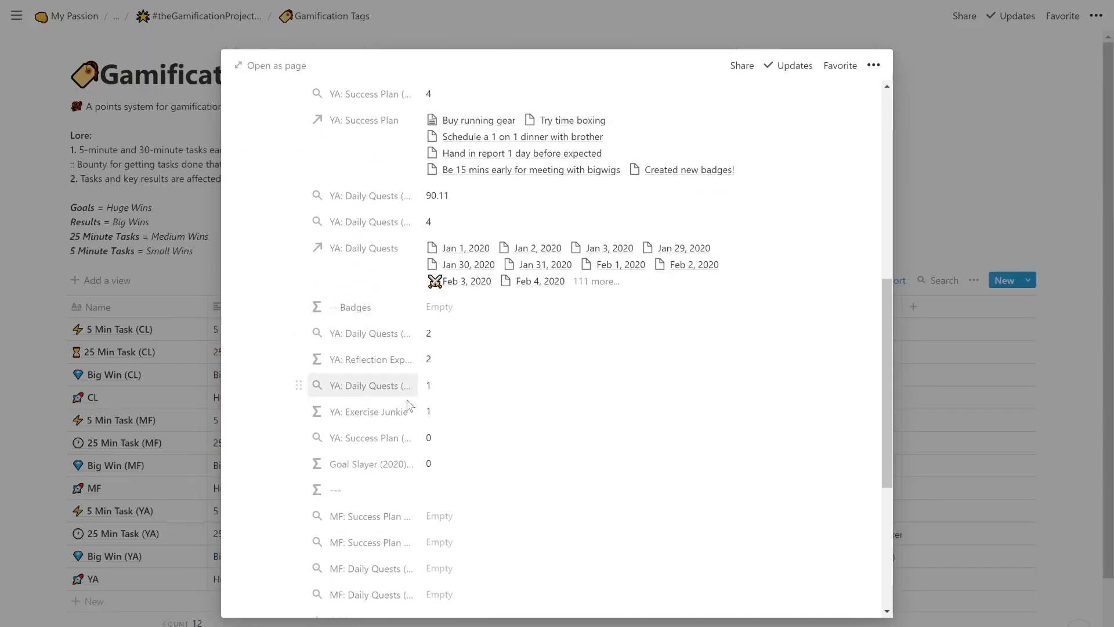
{"action": "left_click", "coordinate": [398, 413]}
{"action": "key", "text": "Escape"}
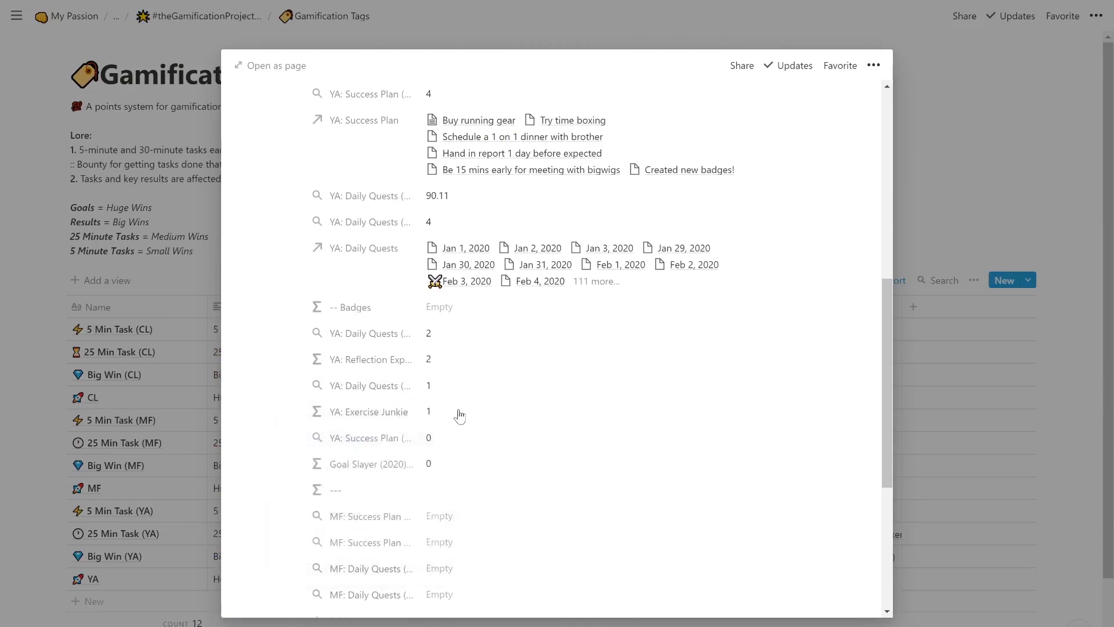
{"action": "left_click", "coordinate": [460, 416]}
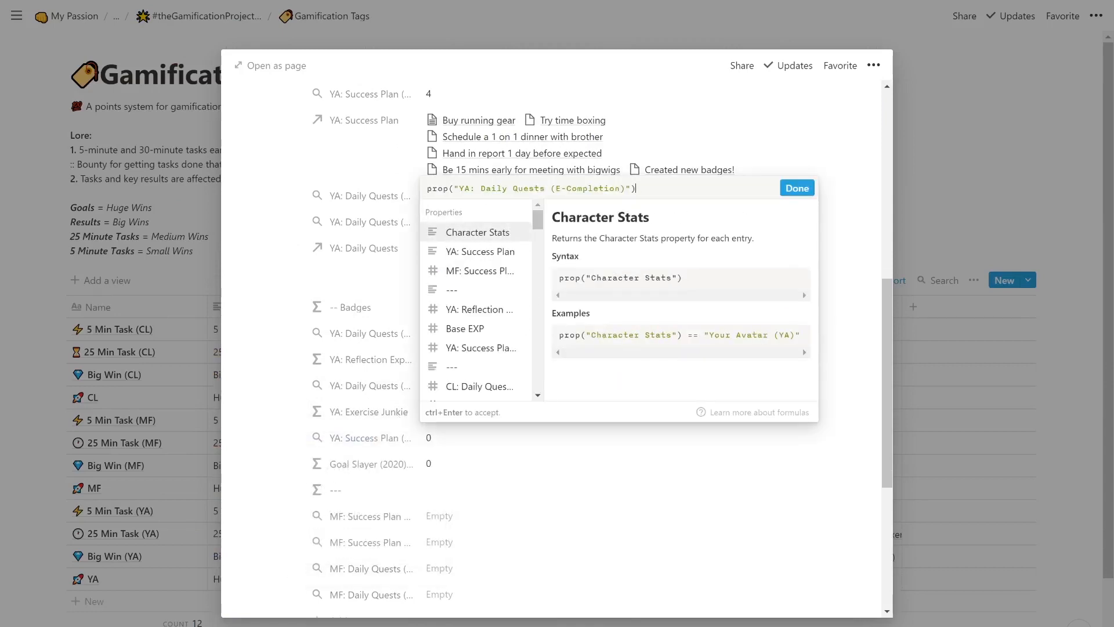
{"action": "left_click", "coordinate": [356, 371]}
{"action": "left_click", "coordinate": [469, 387]}
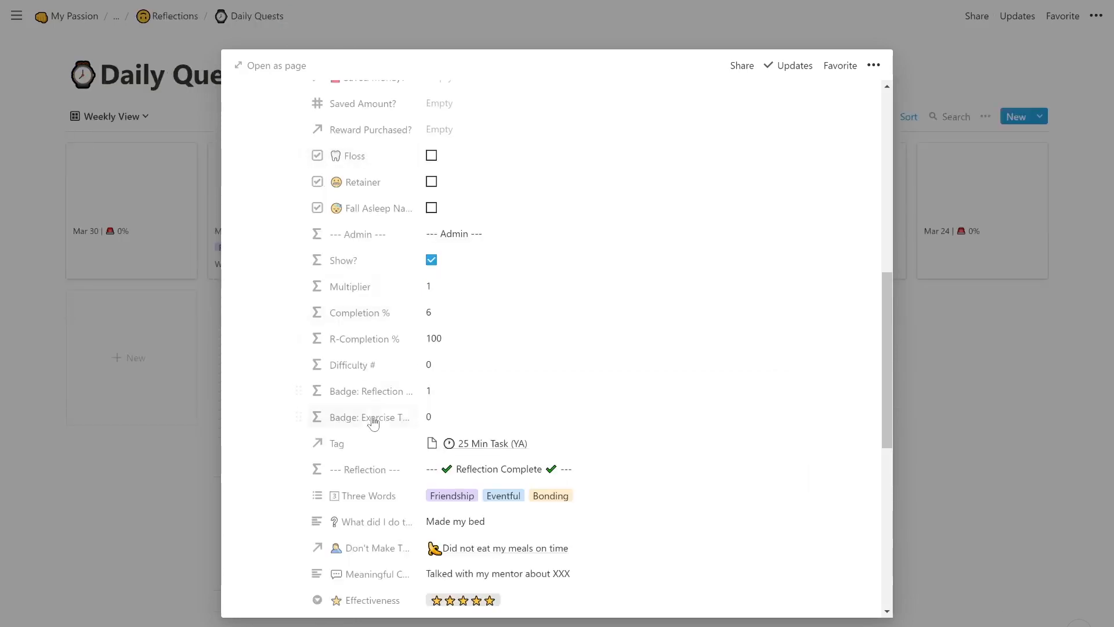
- Check the name and formula of the Badge: Exercise This Week? property in the open Daily Quests entry
{"action": "left_click", "coordinate": [370, 421]}
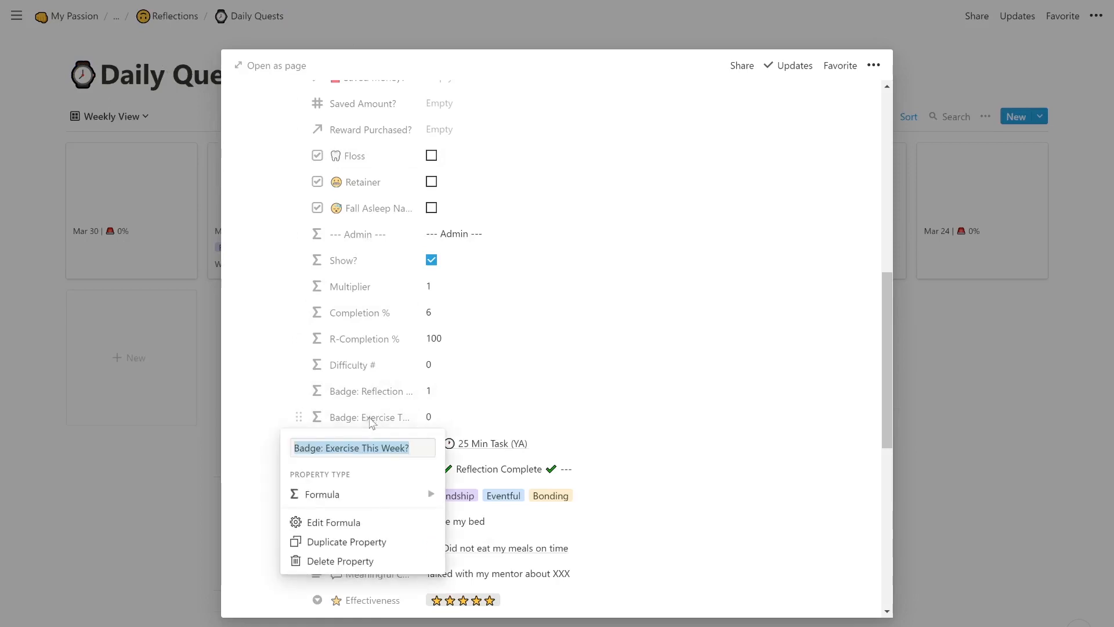
{"action": "left_click", "coordinate": [461, 423]}
{"action": "left_click", "coordinate": [470, 423]}
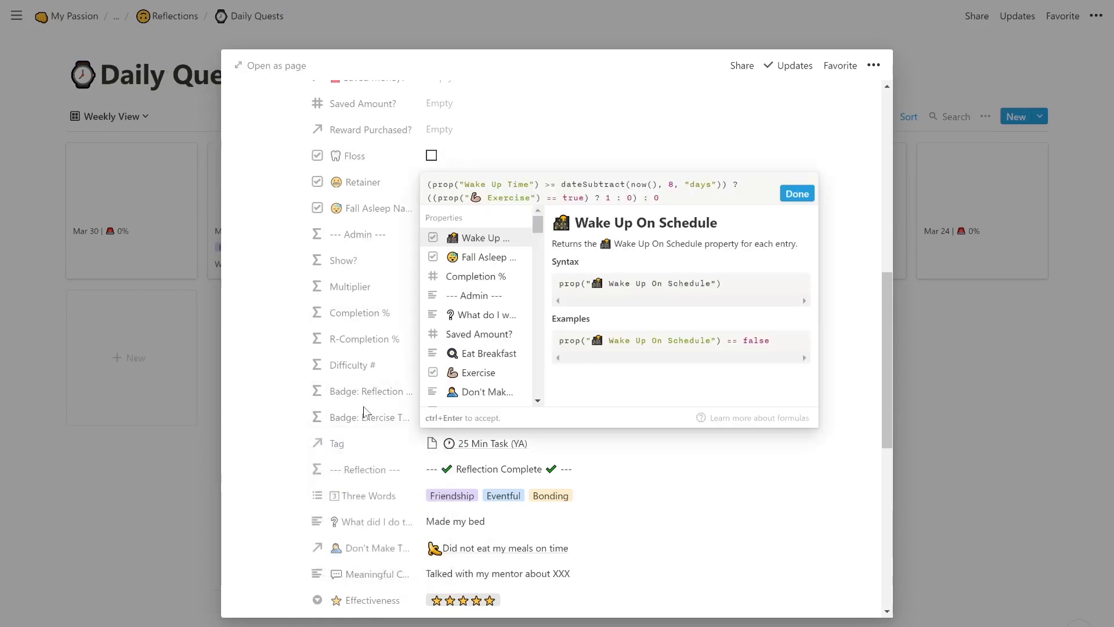
{"action": "key", "text": "Escape"}
- Mark Exercise as done in the open Daily Quests entry and dismiss the rollup settings on the tag and the Exercise Junkie badge
{"action": "scroll", "coordinate": [487, 428], "scroll_direction": "up", "scroll_amount": 10}
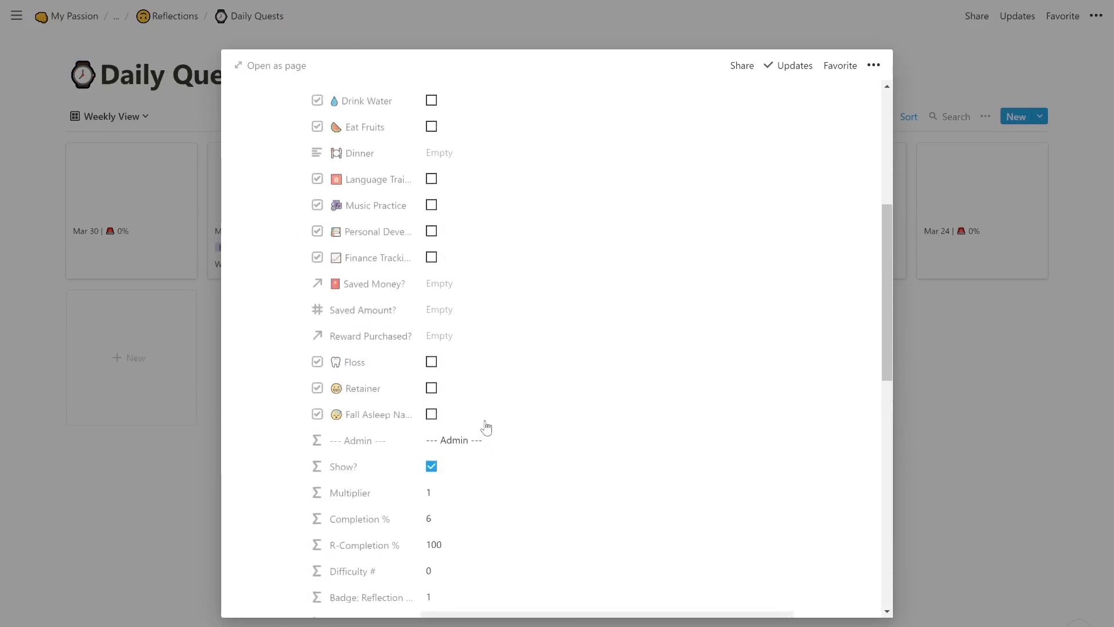
{"action": "left_click", "coordinate": [465, 368]}
{"action": "scroll", "coordinate": [509, 397], "scroll_direction": "down", "scroll_amount": 7}
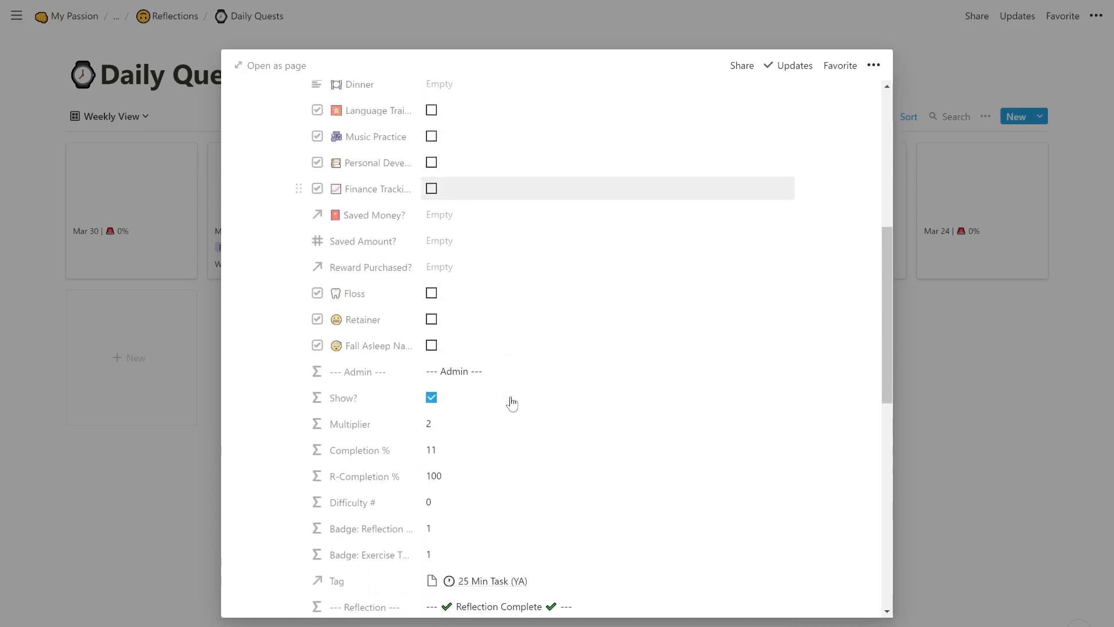
{"action": "scroll", "coordinate": [511, 403], "scroll_direction": "down", "scroll_amount": 1}
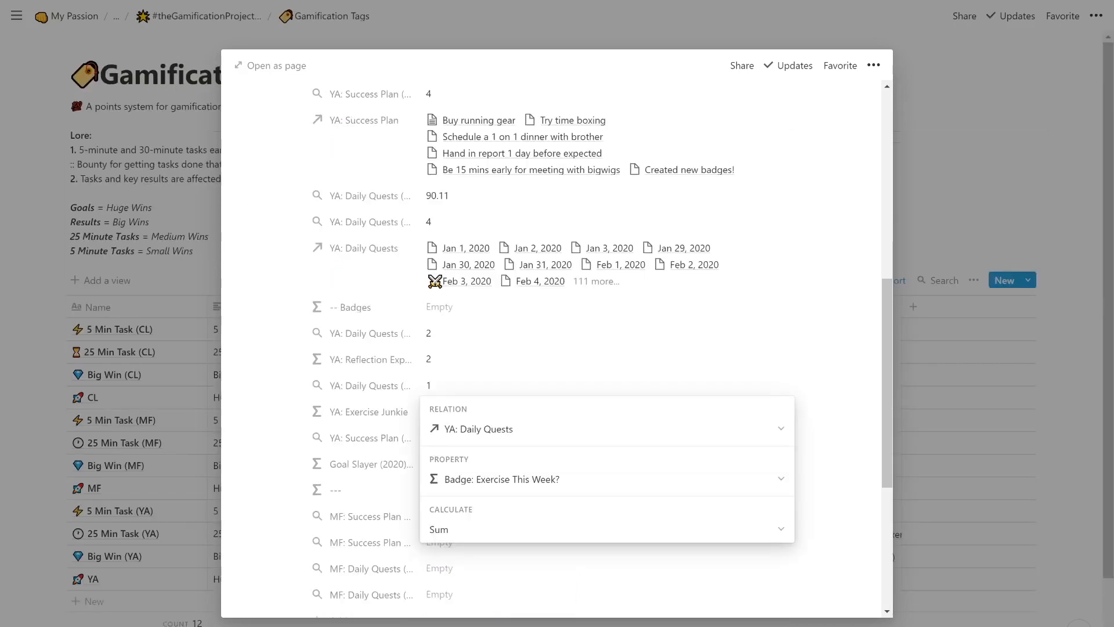
{"action": "left_click", "coordinate": [388, 435]}
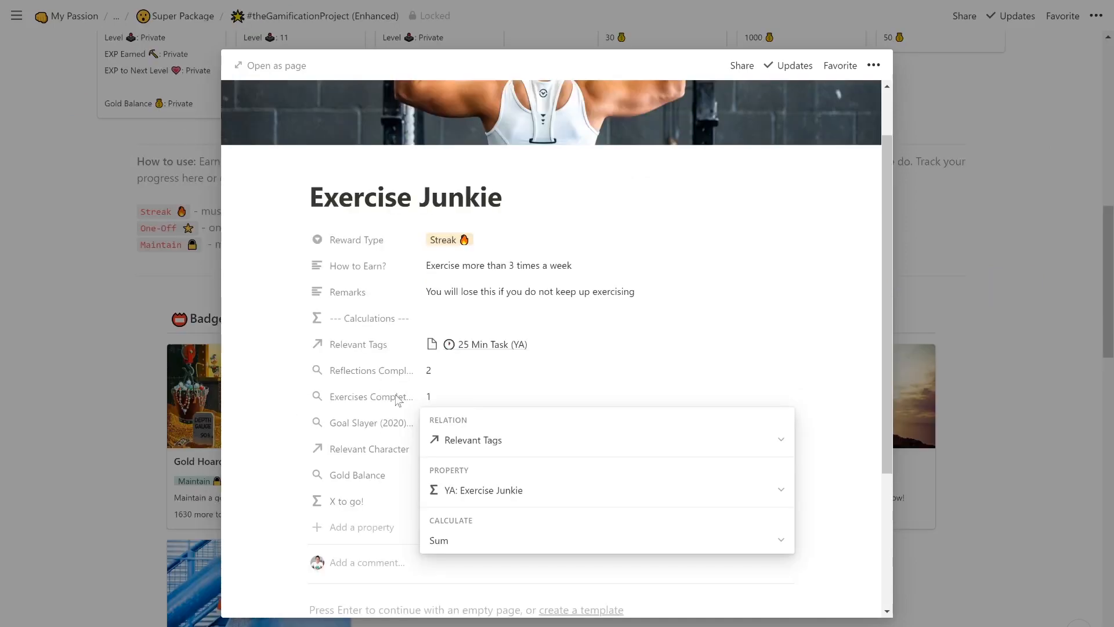
{"action": "left_click", "coordinate": [502, 402]}
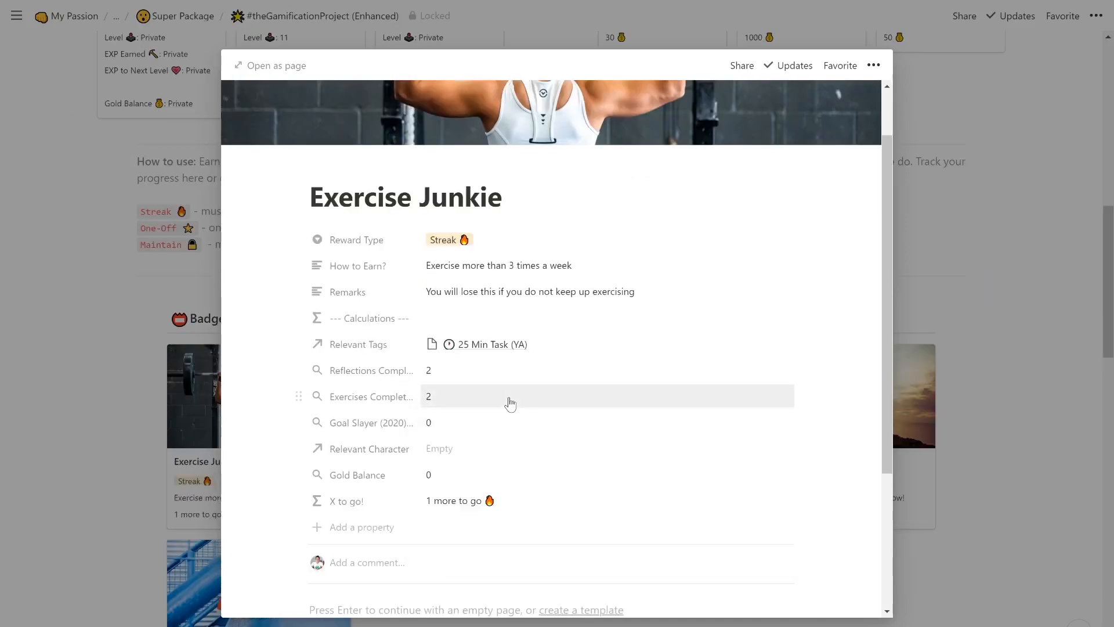
- In the X to go! formula, append + " done this week" to the "Achievement Earned" text of the Exercise Junkie condition
{"action": "left_click", "coordinate": [481, 508]}
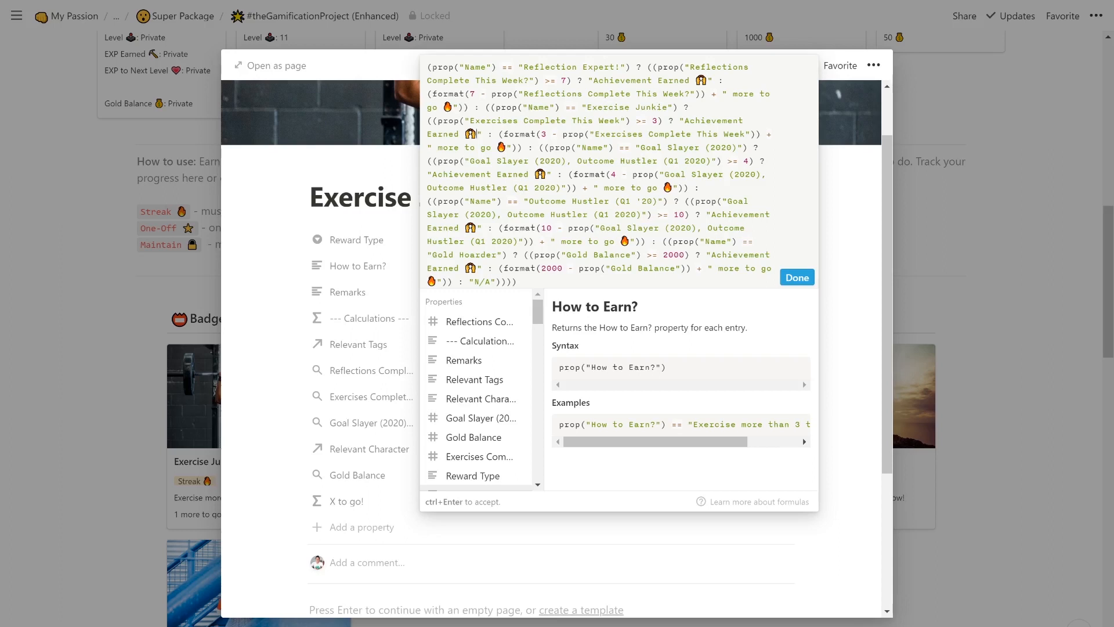
{"action": "type", "text": "+ "}
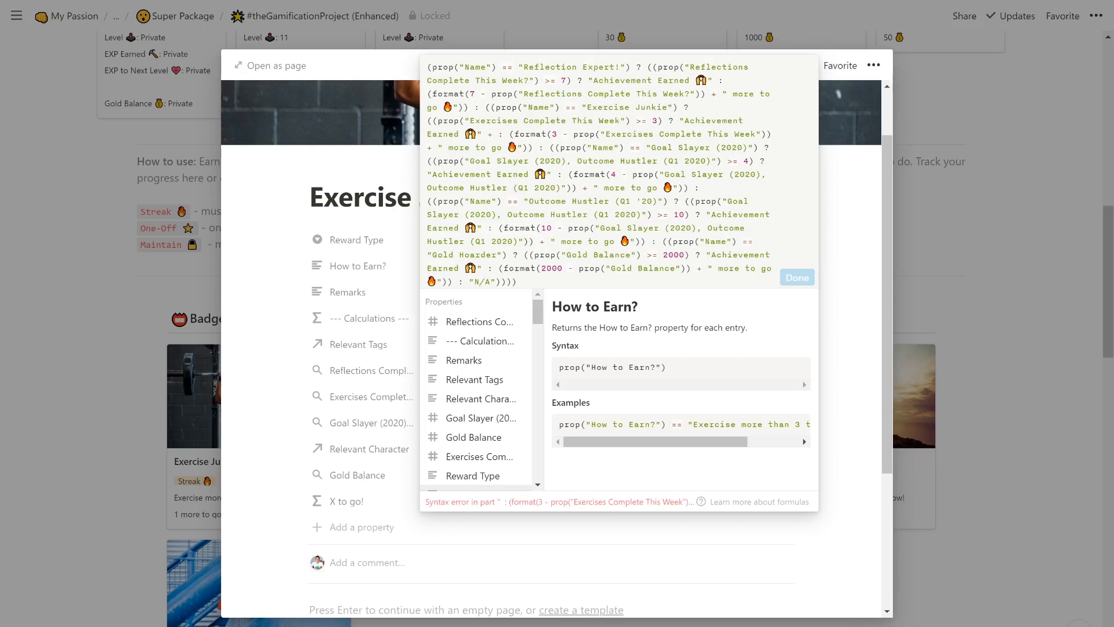
{"action": "type", "text": "\" done this week"}
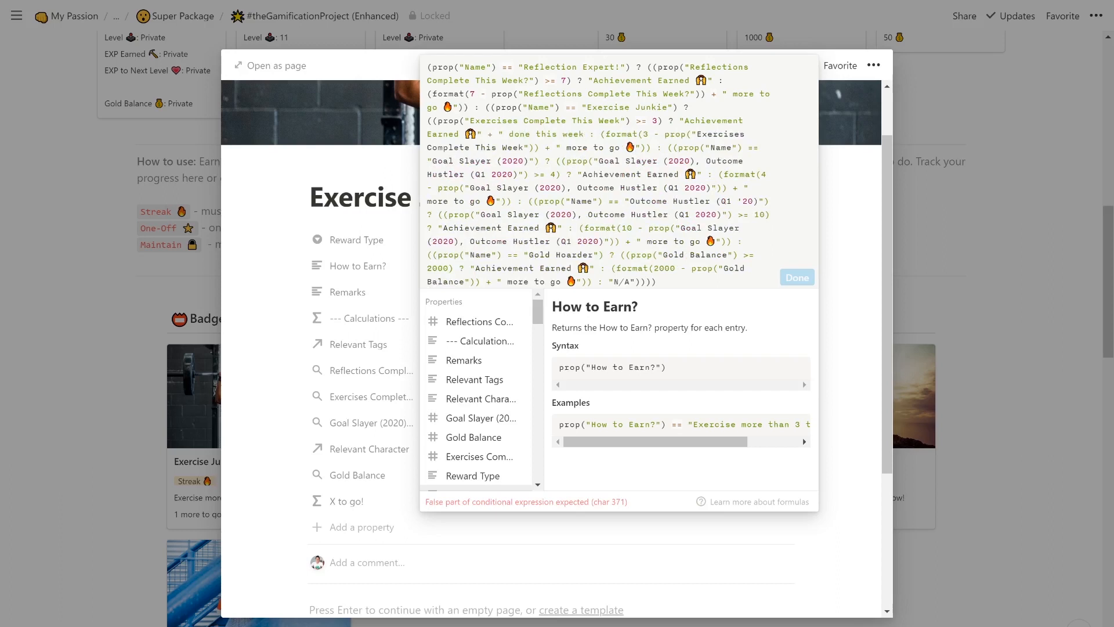
{"action": "type", "text": "\""}
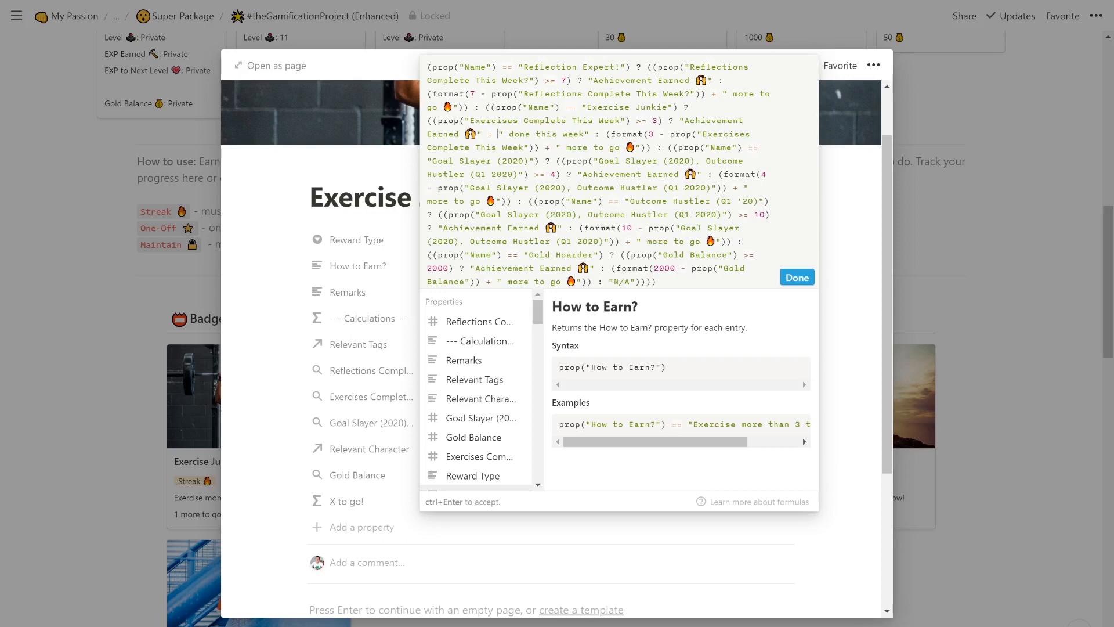
- Insert a copy of prop("Exercises Complete This Week") followed by + before " done this week" in the formula
{"action": "left_click_drag", "start_coordinate": [670, 134], "coordinate": [532, 148]}
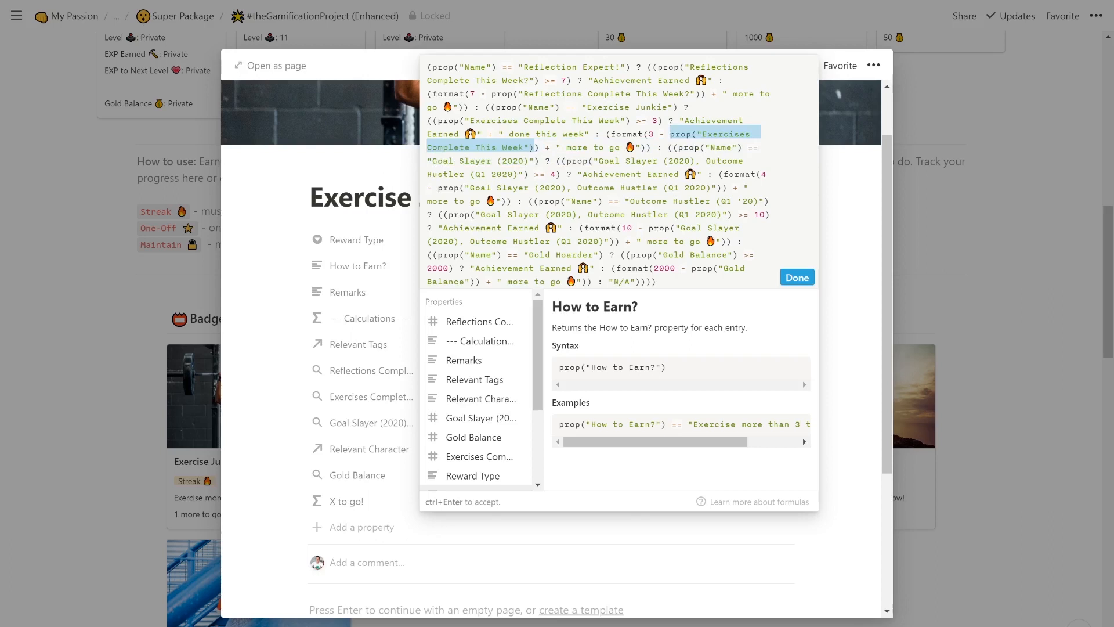
{"action": "key", "text": "ctrl+c"}
{"action": "left_click", "coordinate": [498, 134]}
{"action": "key", "text": "ctrl+v"}
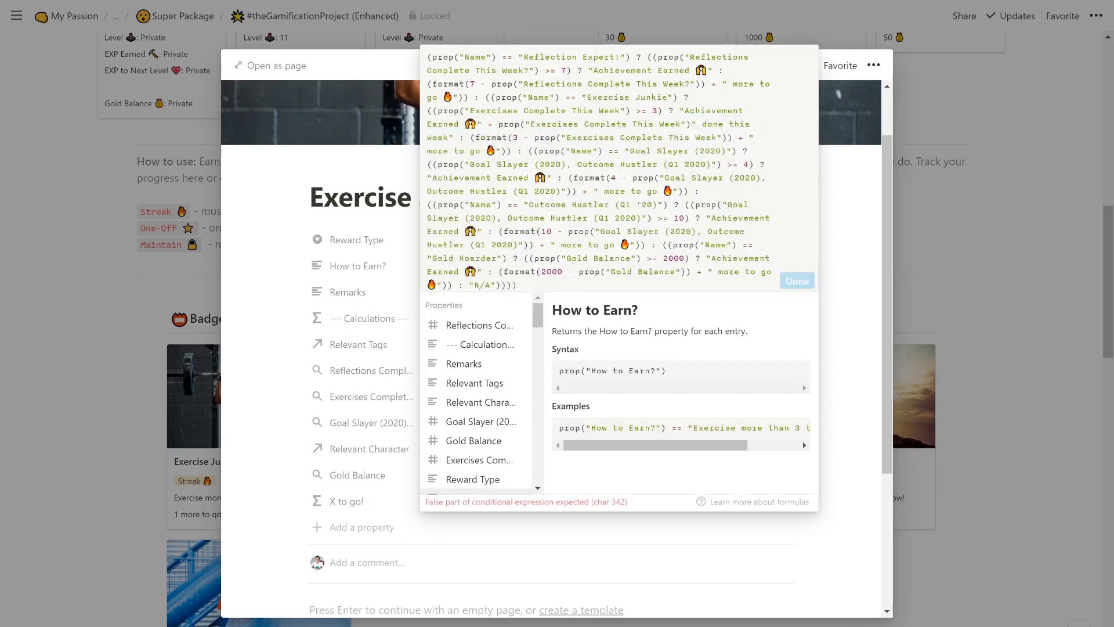
{"action": "type", "text": "+"}
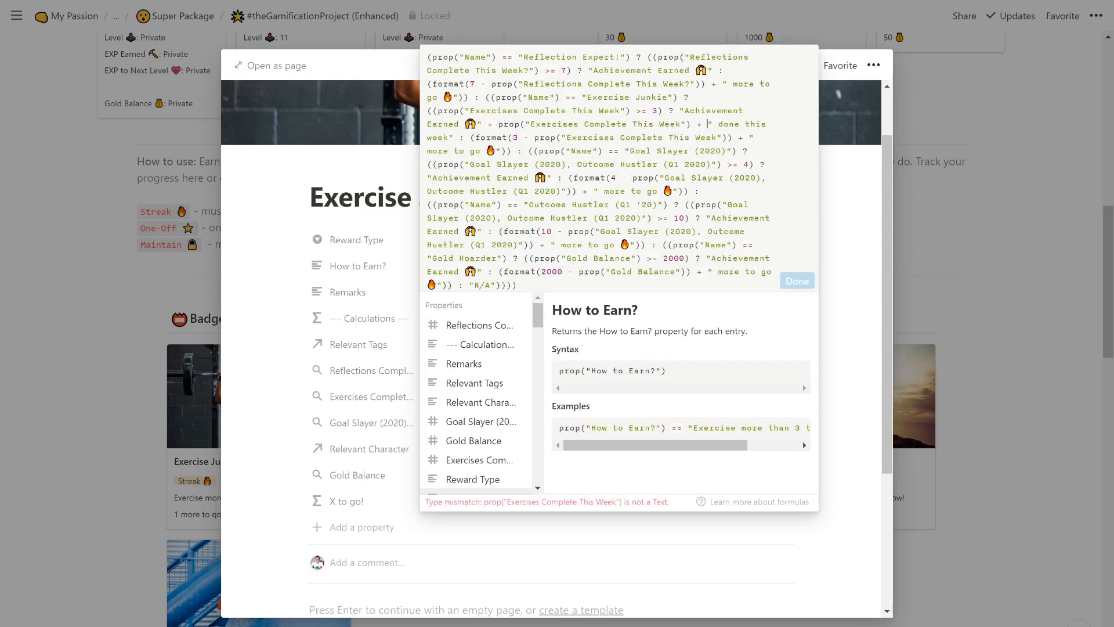
- Wrap the inserted Exercises Complete This Week property in format() and save the X to go! formula
{"action": "left_click", "coordinate": [497, 124]}
{"action": "type", "text": "format("}
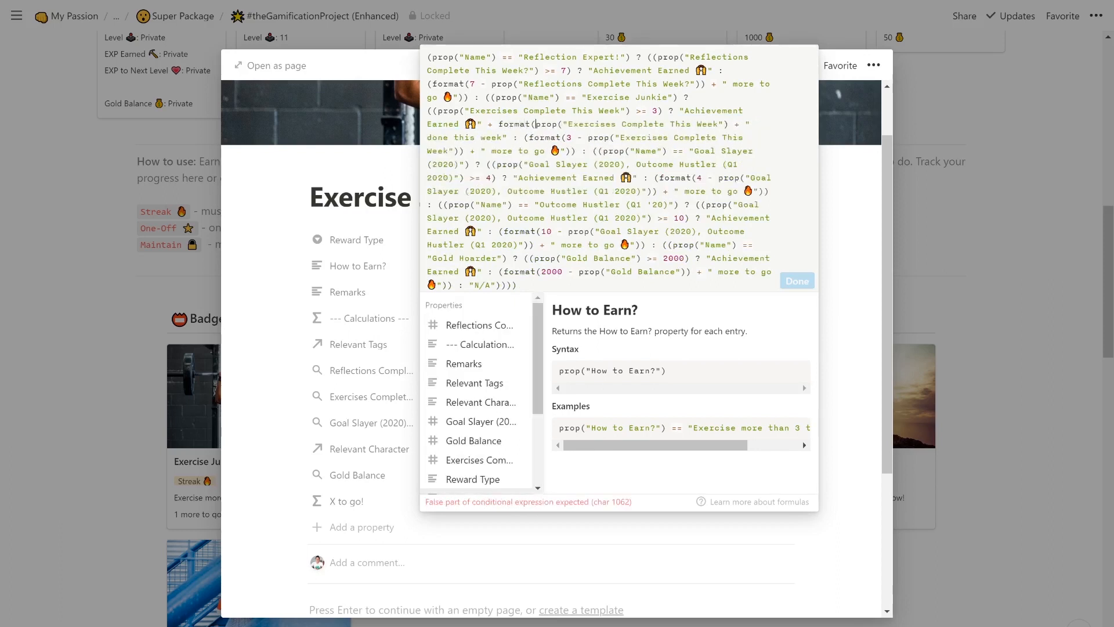
{"action": "left_click", "coordinate": [727, 124]}
{"action": "type", "text": ")"}
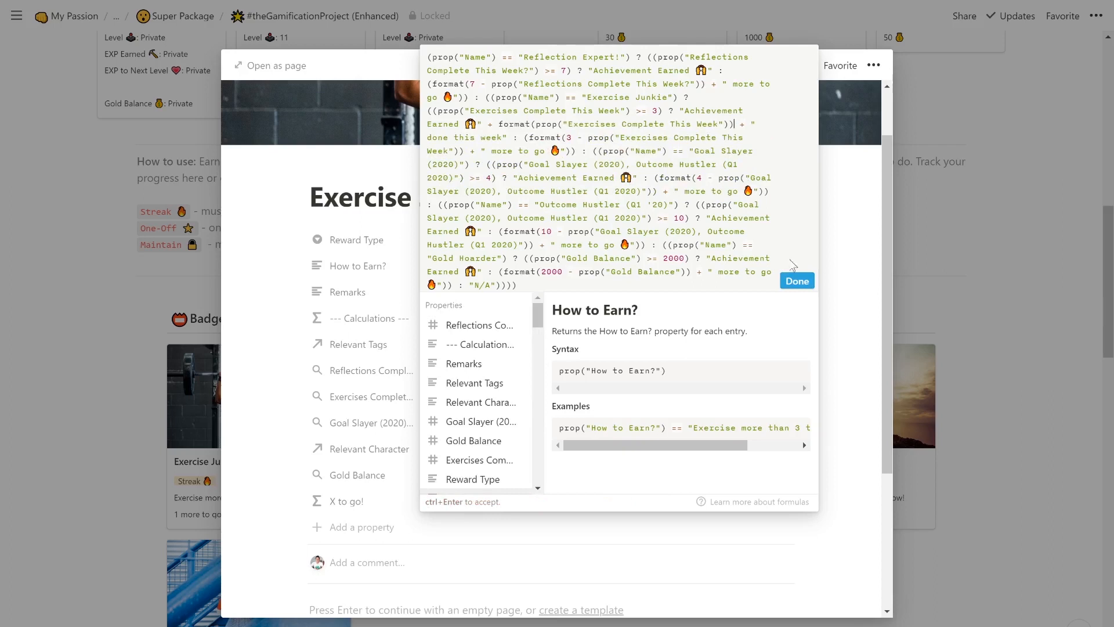
{"action": "left_click", "coordinate": [797, 282]}
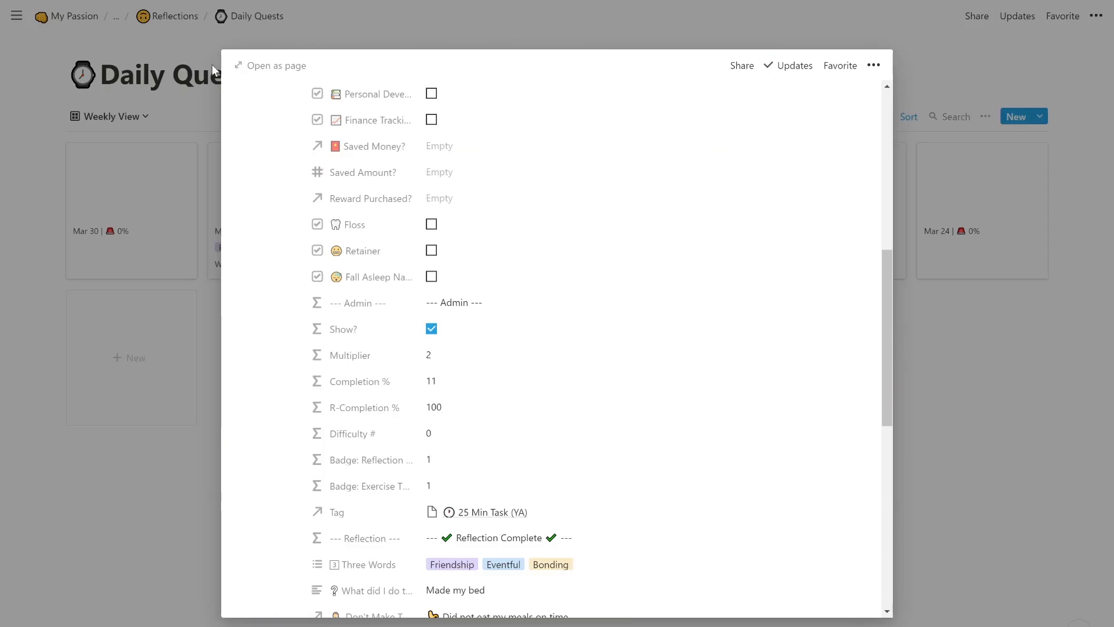
- Mark Exercise as done in the Mar 30, 2020 Daily Quests entry and close the Exercise Junkie badge page
{"action": "left_click", "coordinate": [149, 170]}
{"action": "left_click", "coordinate": [145, 242]}
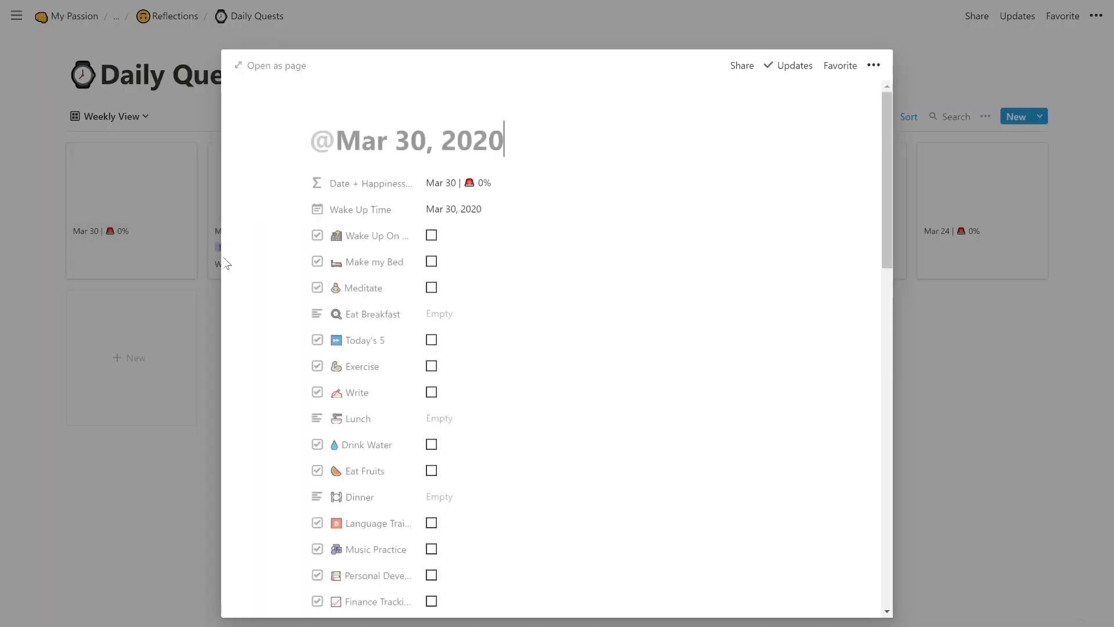
{"action": "left_click", "coordinate": [487, 376]}
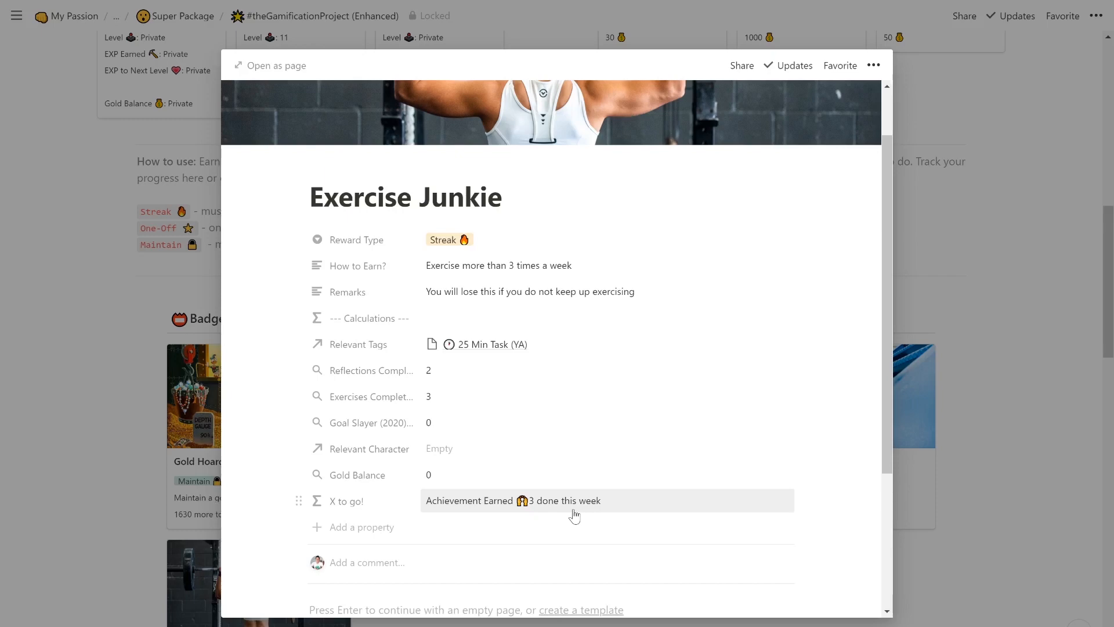
{"action": "key", "text": "Escape"}
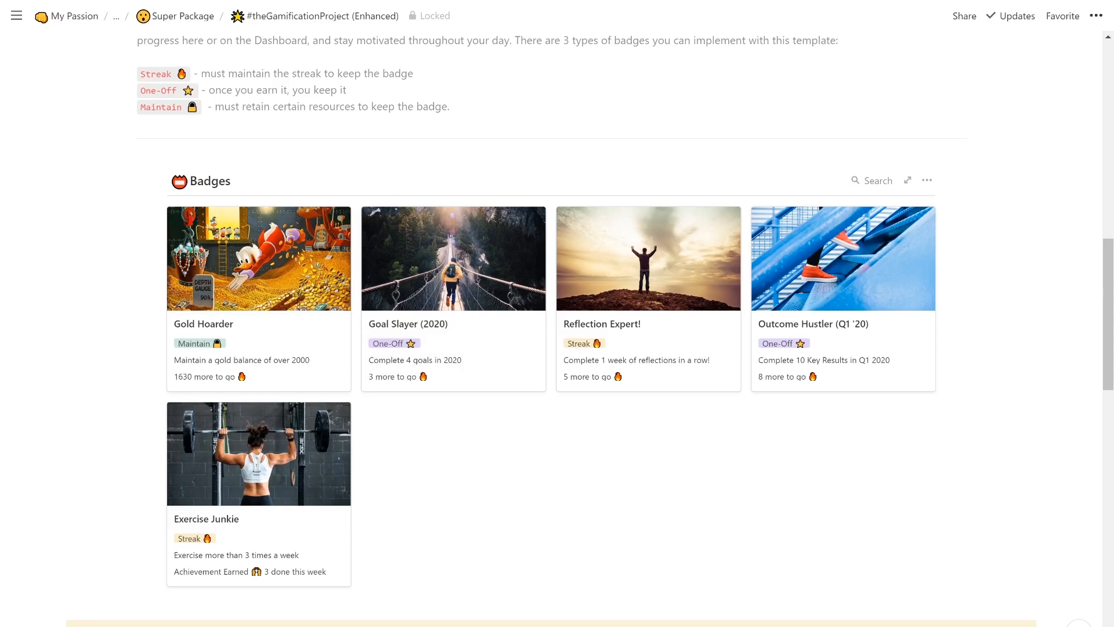
- Open the Goal Slayer (2020) badge and check the full name of its Goal Slayer (2020), Outcome Hustler (Q1 2020) rollup
{"action": "left_click", "coordinate": [463, 369]}
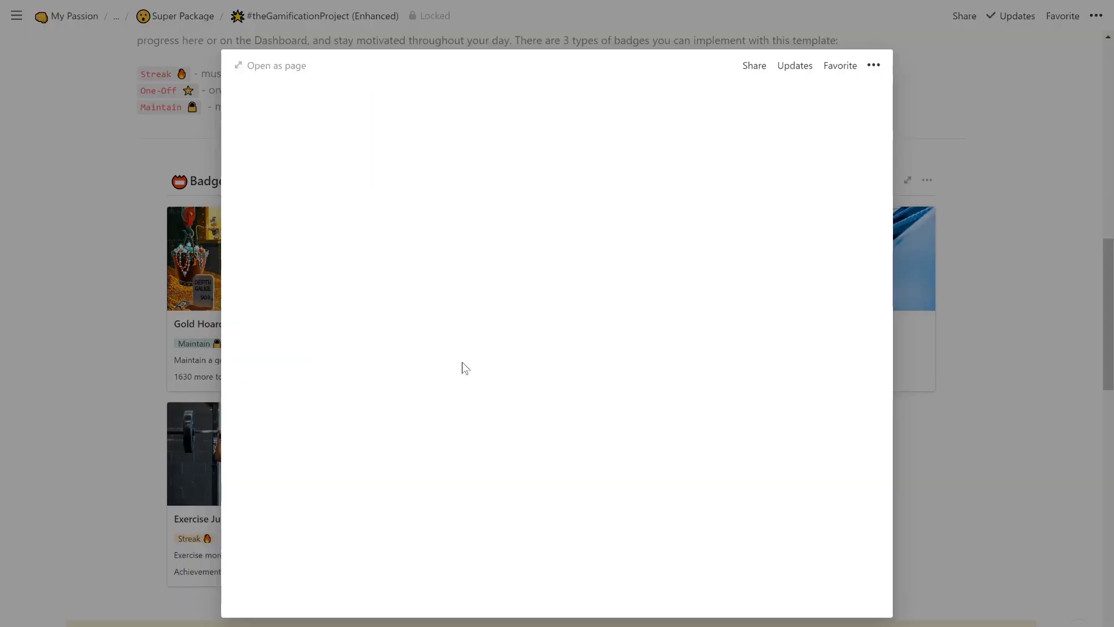
{"action": "scroll", "coordinate": [462, 369], "scroll_direction": "down", "scroll_amount": 3}
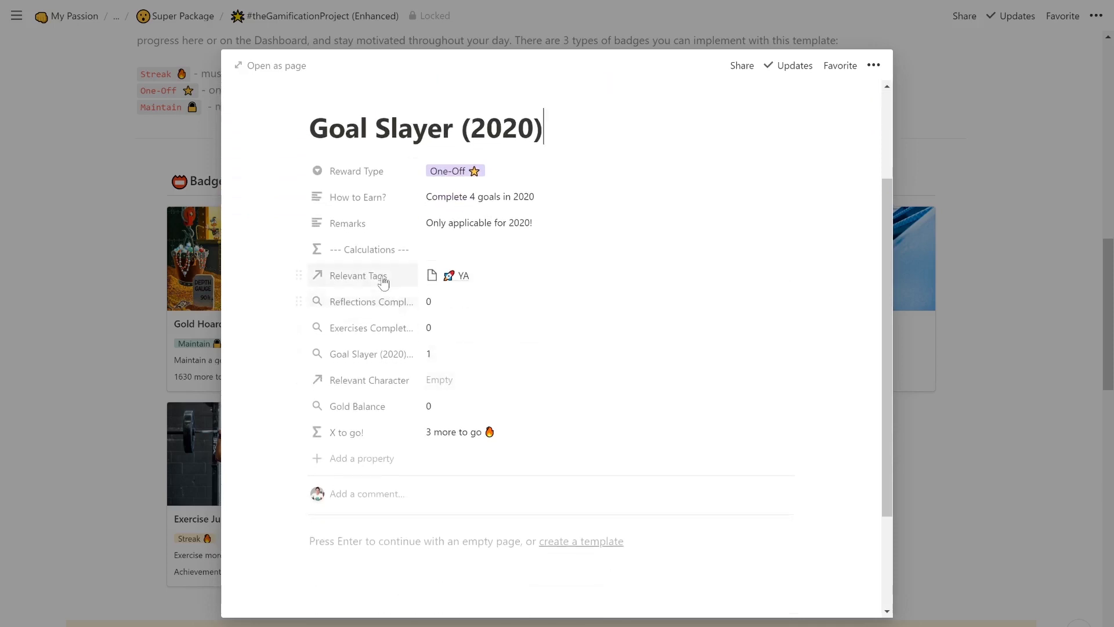
{"action": "left_click", "coordinate": [400, 363]}
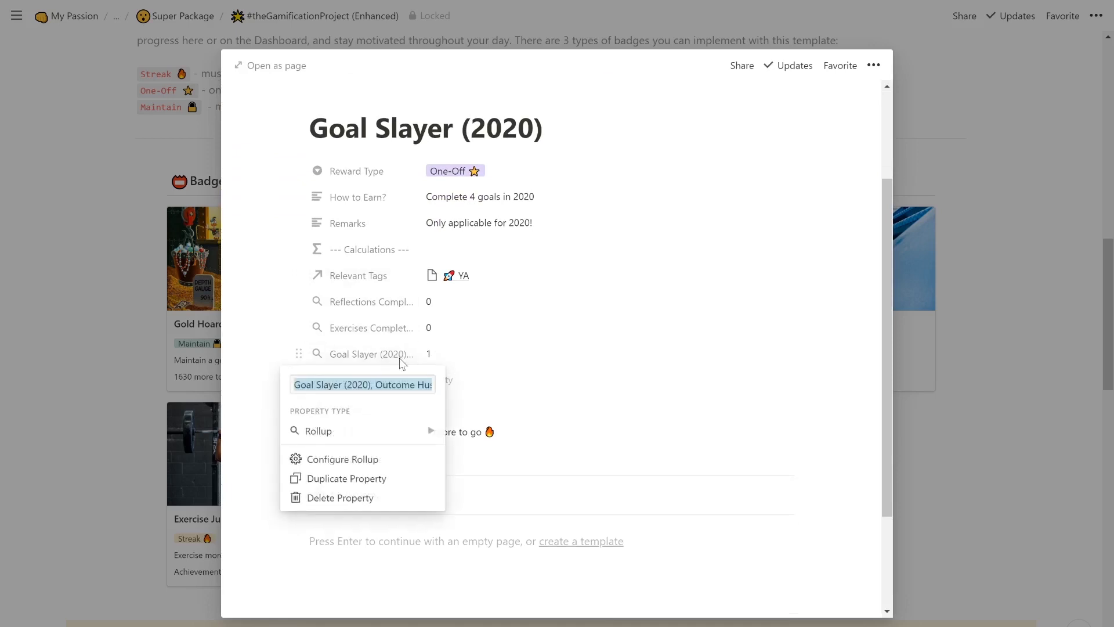
{"action": "left_click", "coordinate": [383, 384]}
{"action": "left_click_drag", "start_coordinate": [382, 384], "coordinate": [454, 396]}
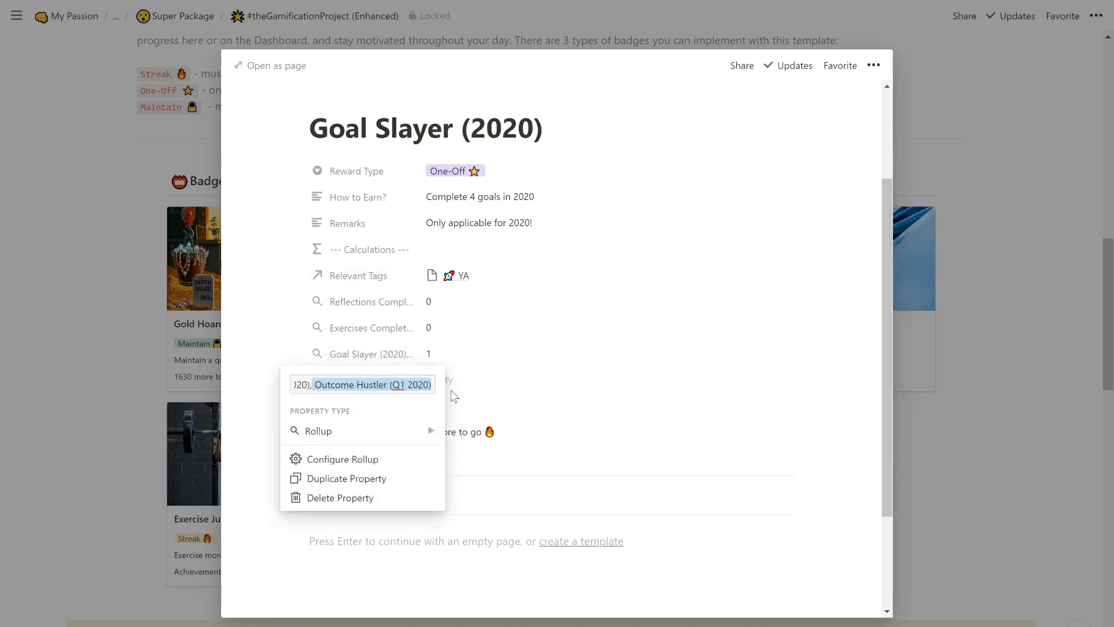
{"action": "left_click", "coordinate": [400, 364]}
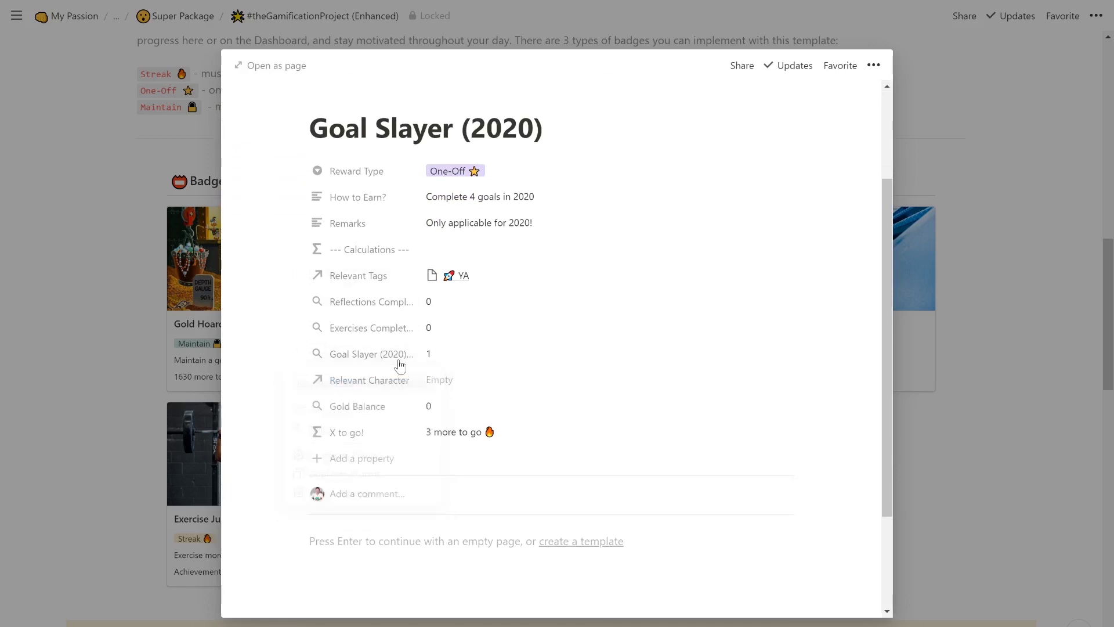
- Examine the Goal Slayer (2020), Outcome Hustler (Q1 2020) rollup's relation, property and calculation, plus the tag linked under Relevant Tags
{"action": "left_click", "coordinate": [455, 364]}
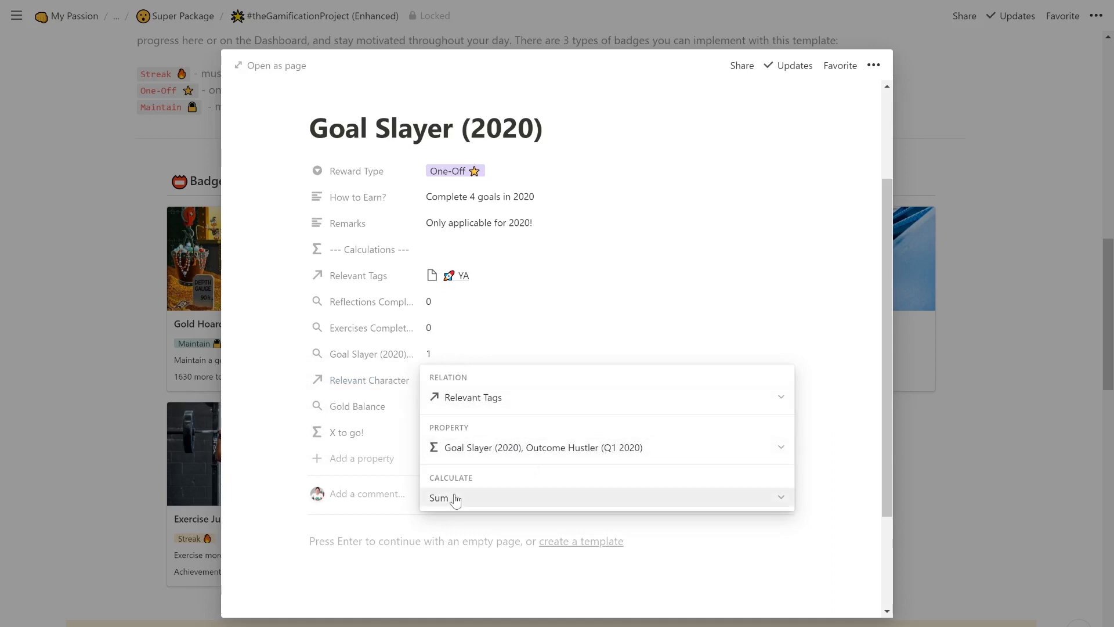
{"action": "left_click", "coordinate": [616, 326]}
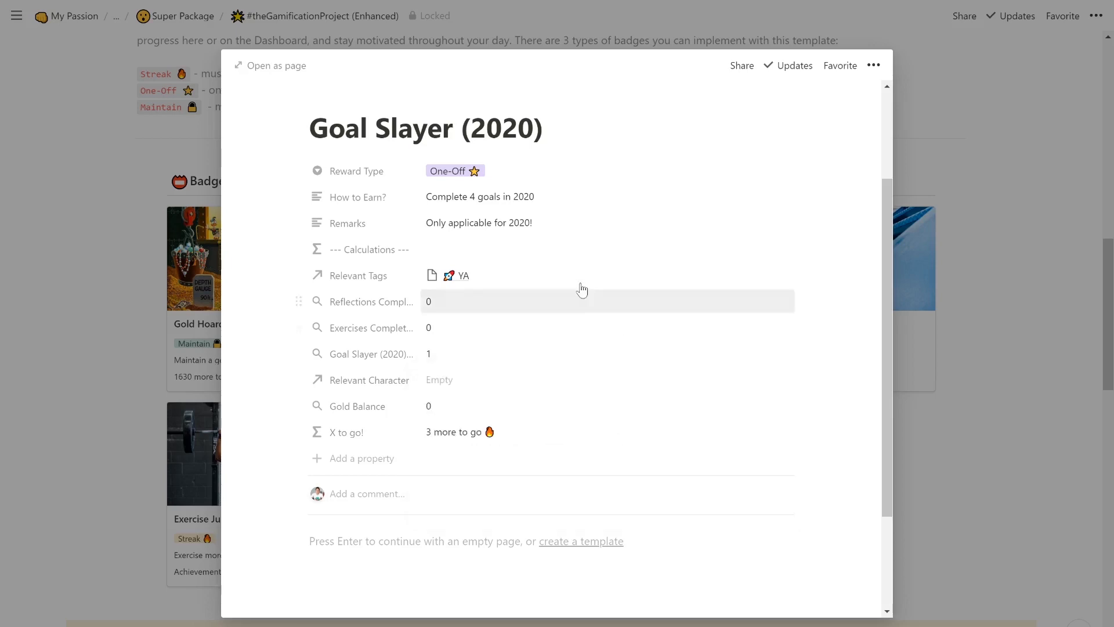
{"action": "left_click", "coordinate": [569, 278]}
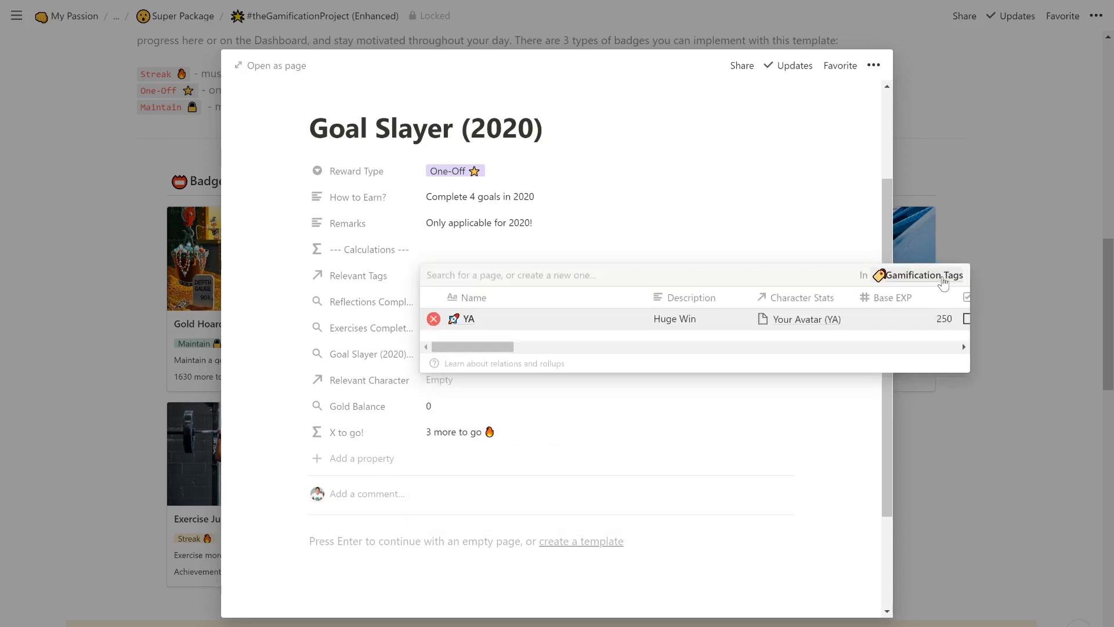
{"action": "left_click", "coordinate": [696, 240]}
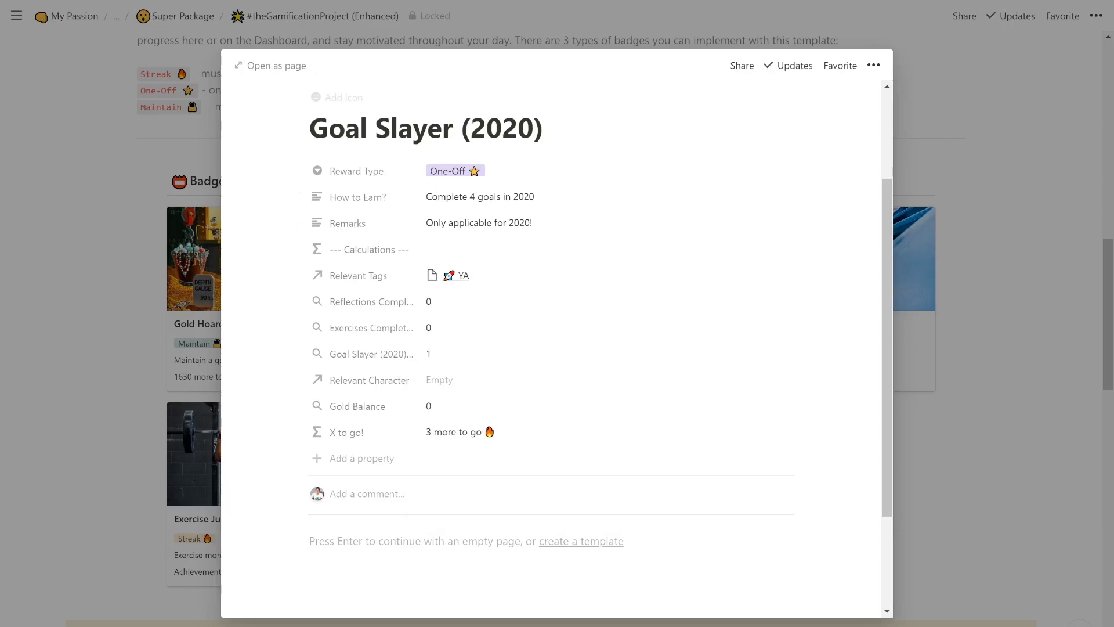
- Open the YA entry in Gamification Tags and inspect the name and formula of its Goal Slayer (2020), Outcome Hustler (Q1 2020) property
{"action": "left_click", "coordinate": [271, 65]}
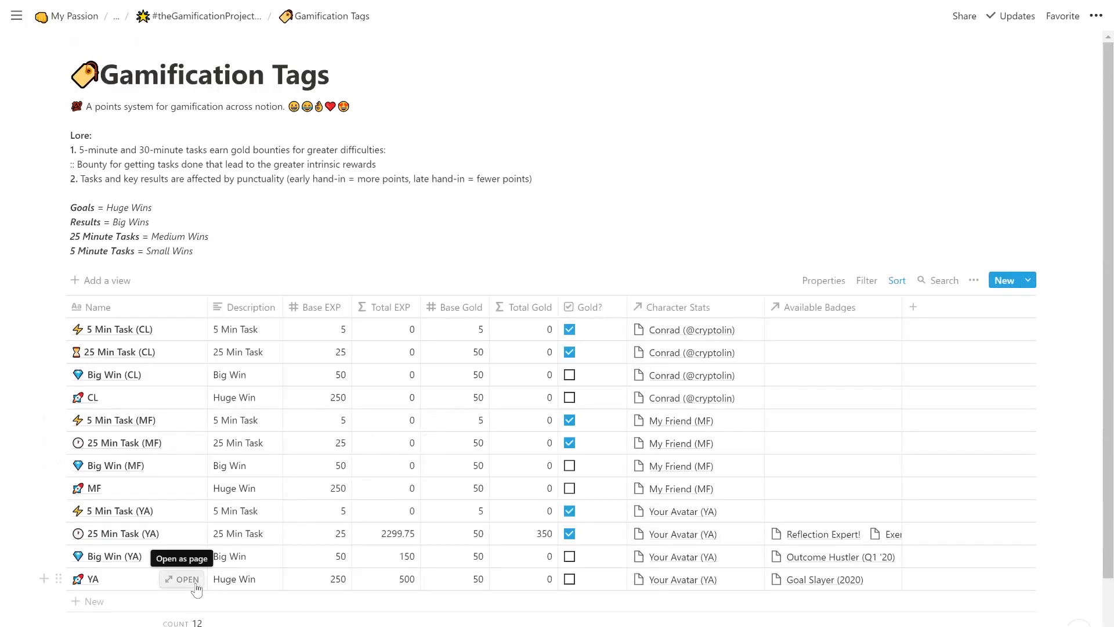
{"action": "left_click", "coordinate": [195, 585]}
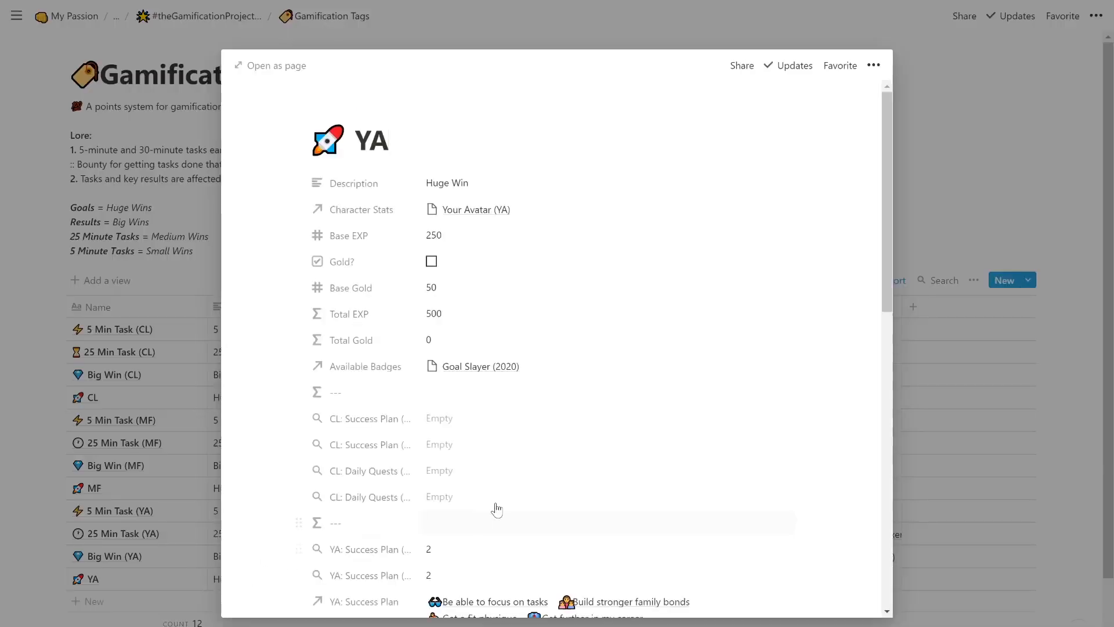
{"action": "scroll", "coordinate": [548, 492], "scroll_direction": "down", "scroll_amount": 6}
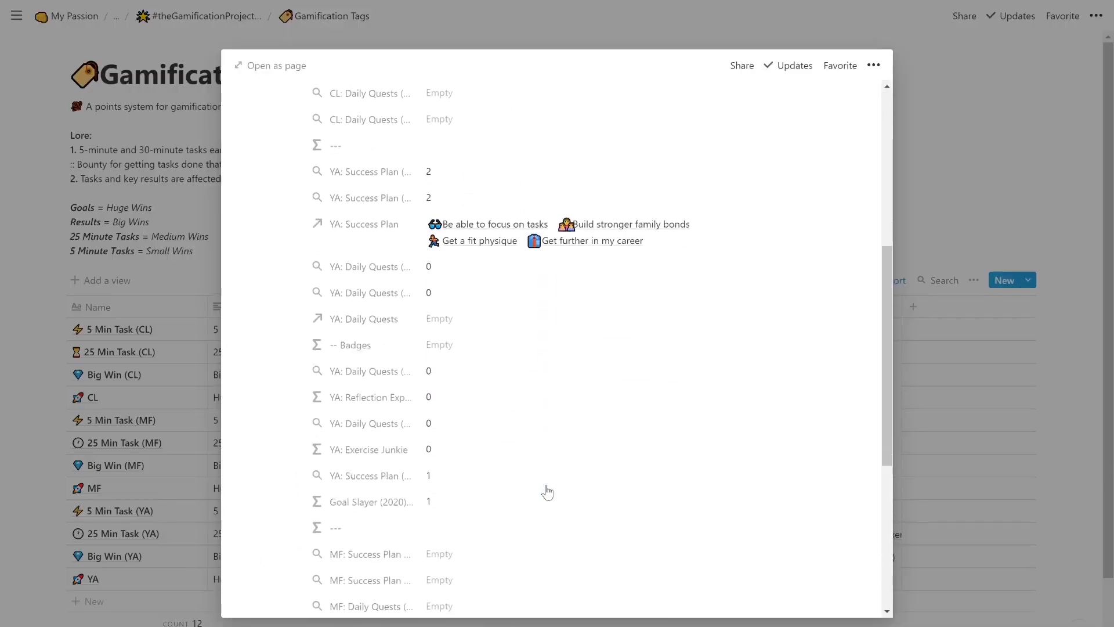
{"action": "left_click", "coordinate": [390, 468]}
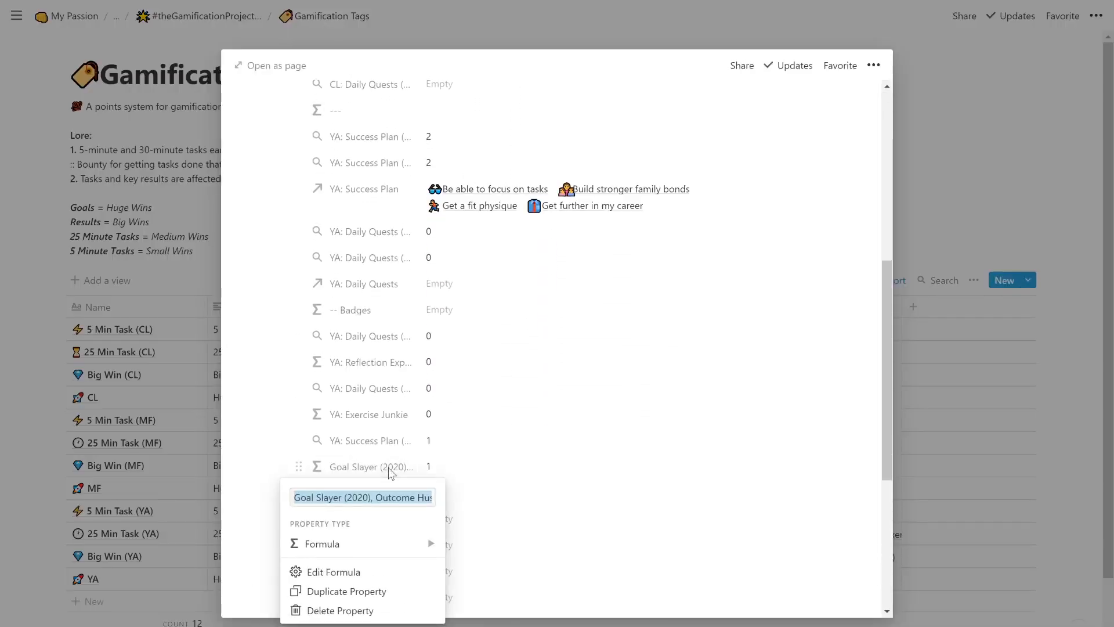
{"action": "left_click", "coordinate": [460, 468]}
{"action": "left_click", "coordinate": [483, 466]}
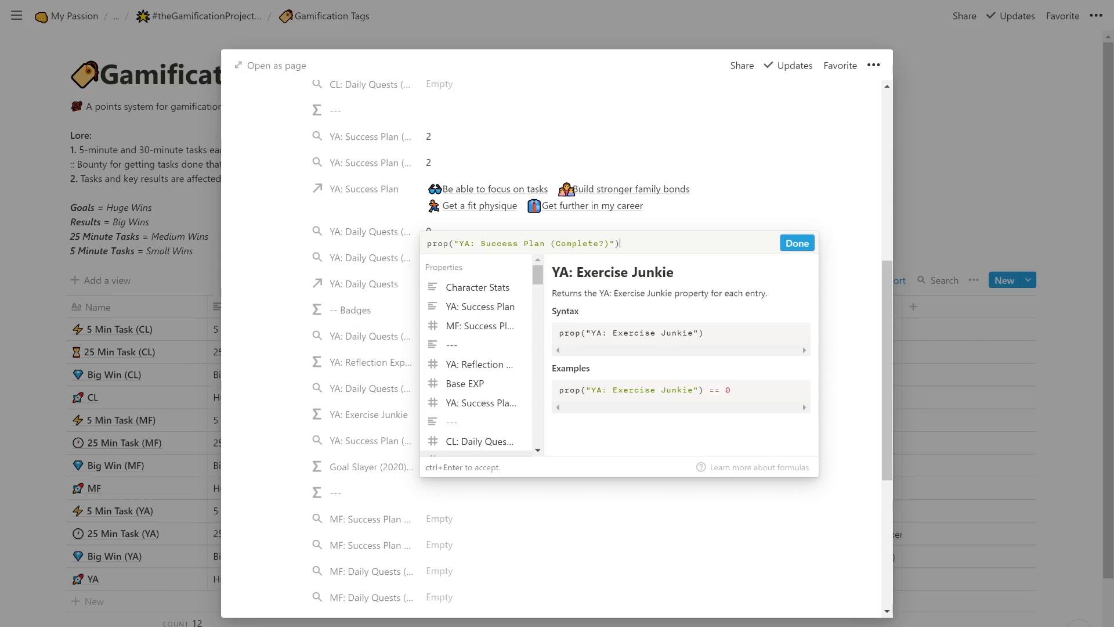
{"action": "key", "text": "Escape"}
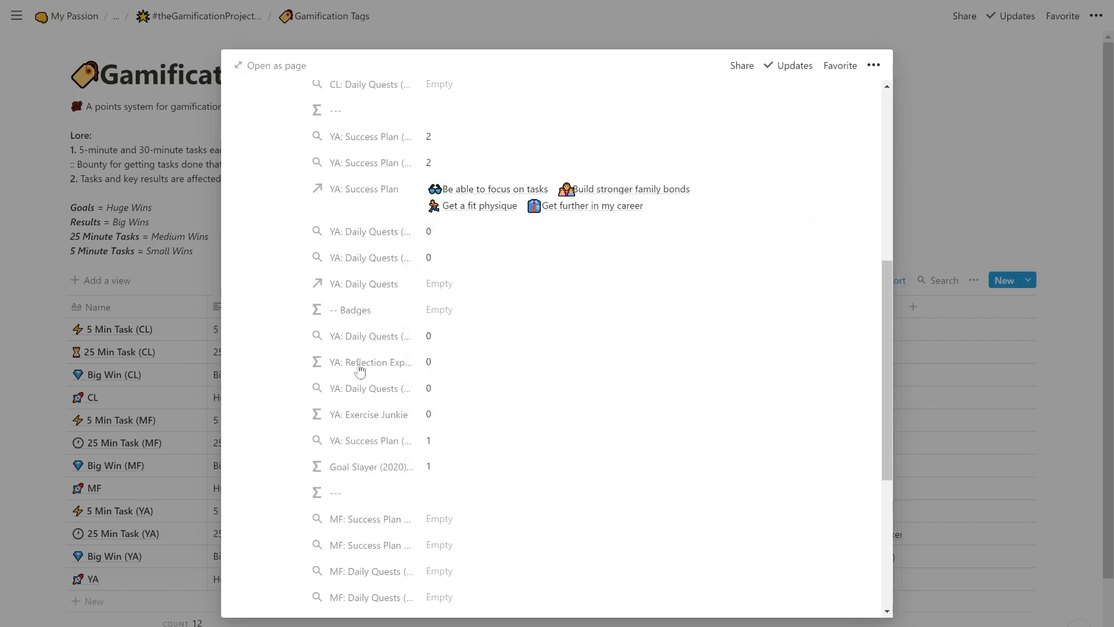
- Inspect the configuration of the YA: Success Plan (Complete?) rollup and the goals linked in the YA: Success Plan relation
{"action": "left_click", "coordinate": [451, 442]}
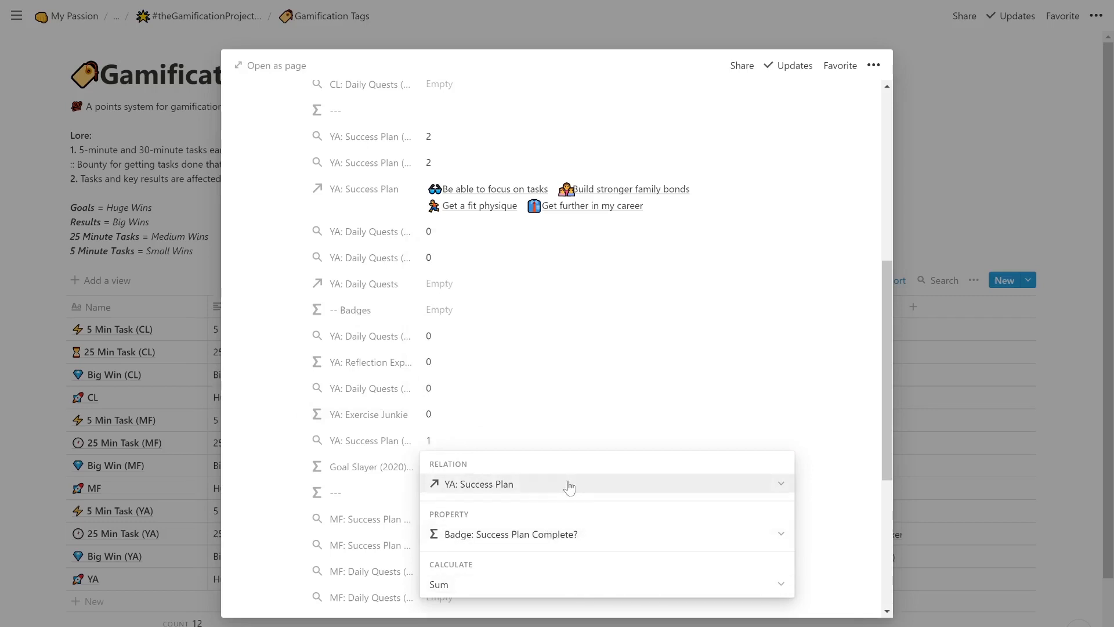
{"action": "left_click", "coordinate": [631, 371]}
{"action": "left_click", "coordinate": [738, 197]}
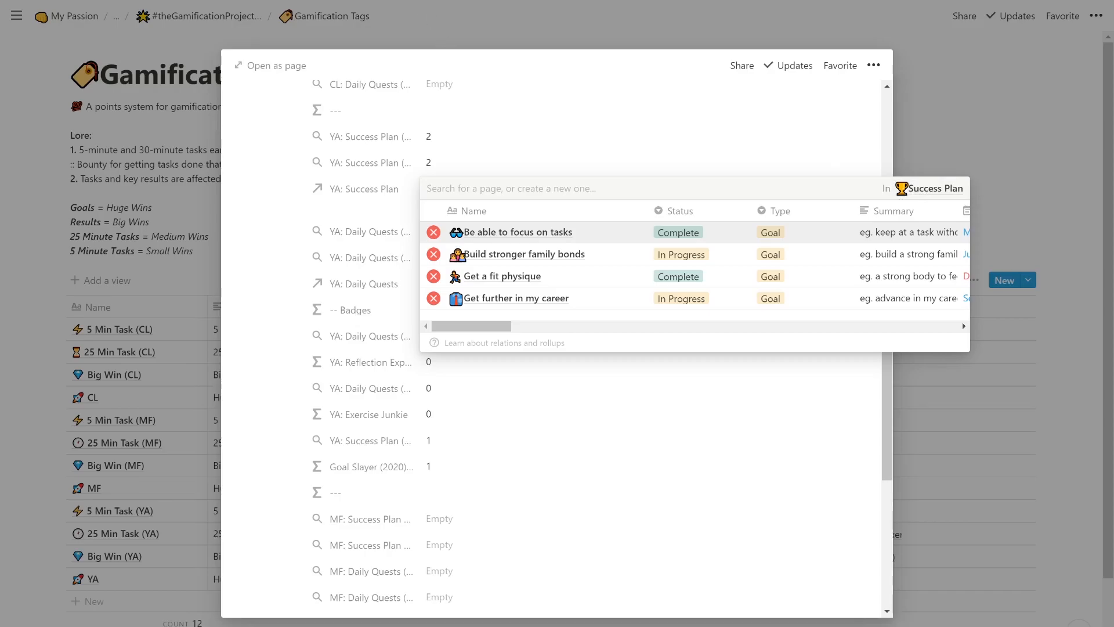
- Open the Get a fit physique goal in the Success Plan database and examine its Badge: Success Plan Complete? formula
{"action": "left_click", "coordinate": [934, 188]}
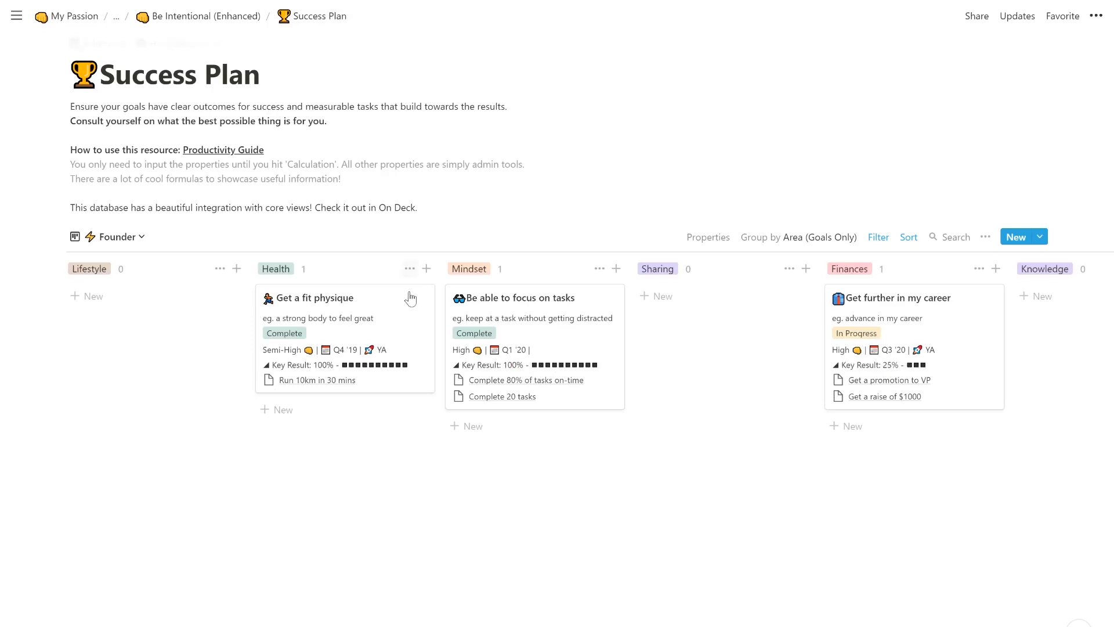
{"action": "left_click", "coordinate": [406, 312]}
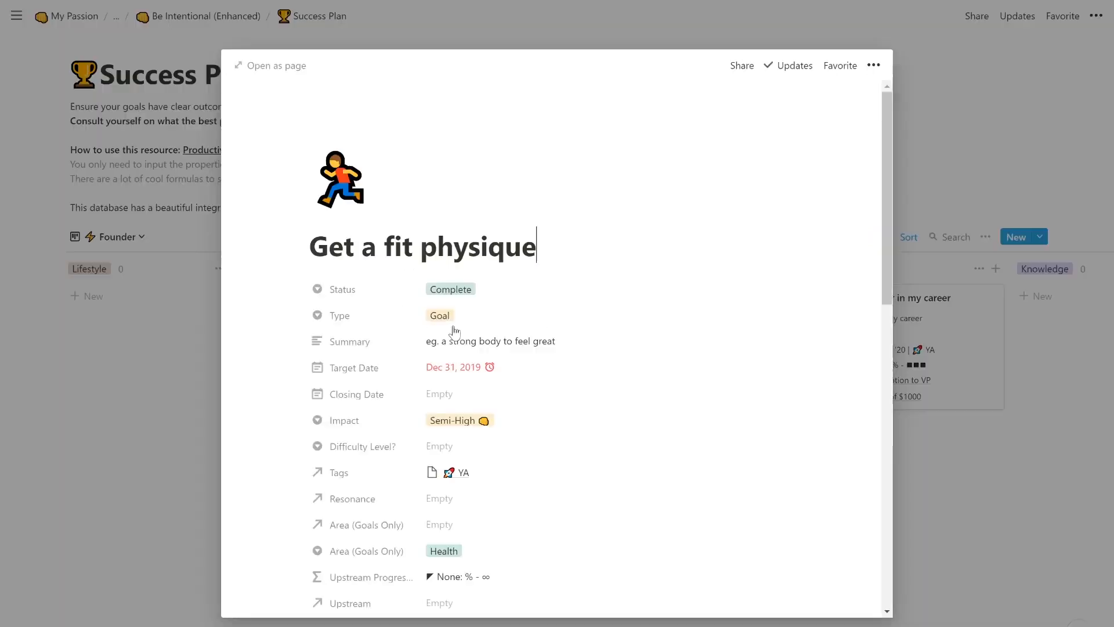
{"action": "scroll", "coordinate": [465, 348], "scroll_direction": "down", "scroll_amount": 7}
{"action": "scroll", "coordinate": [469, 350], "scroll_direction": "down", "scroll_amount": 5}
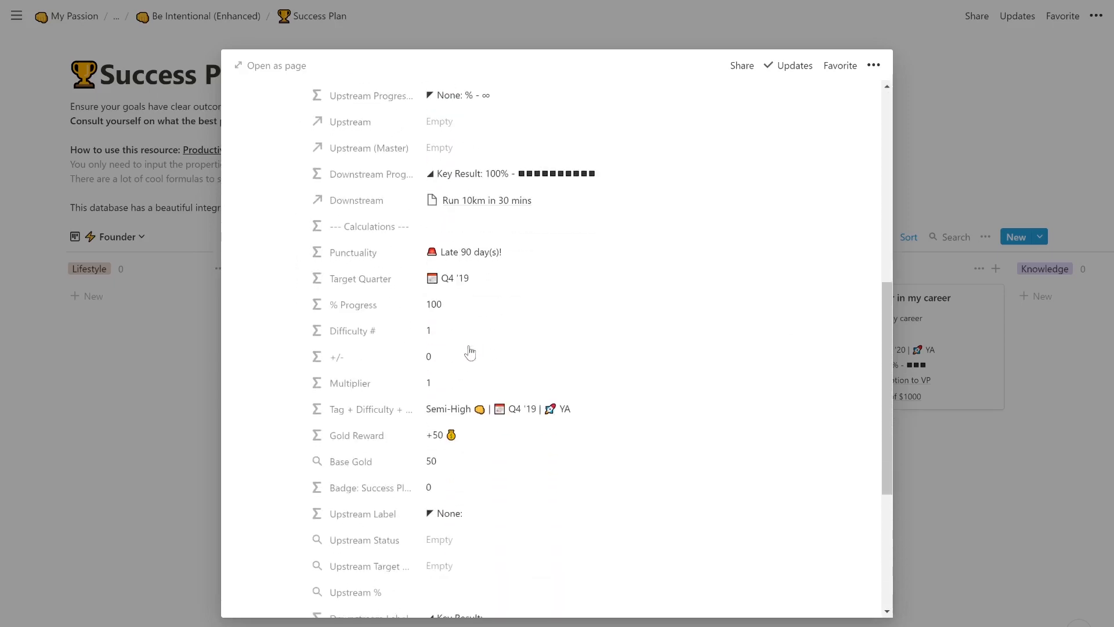
{"action": "scroll", "coordinate": [470, 359], "scroll_direction": "down", "scroll_amount": 1}
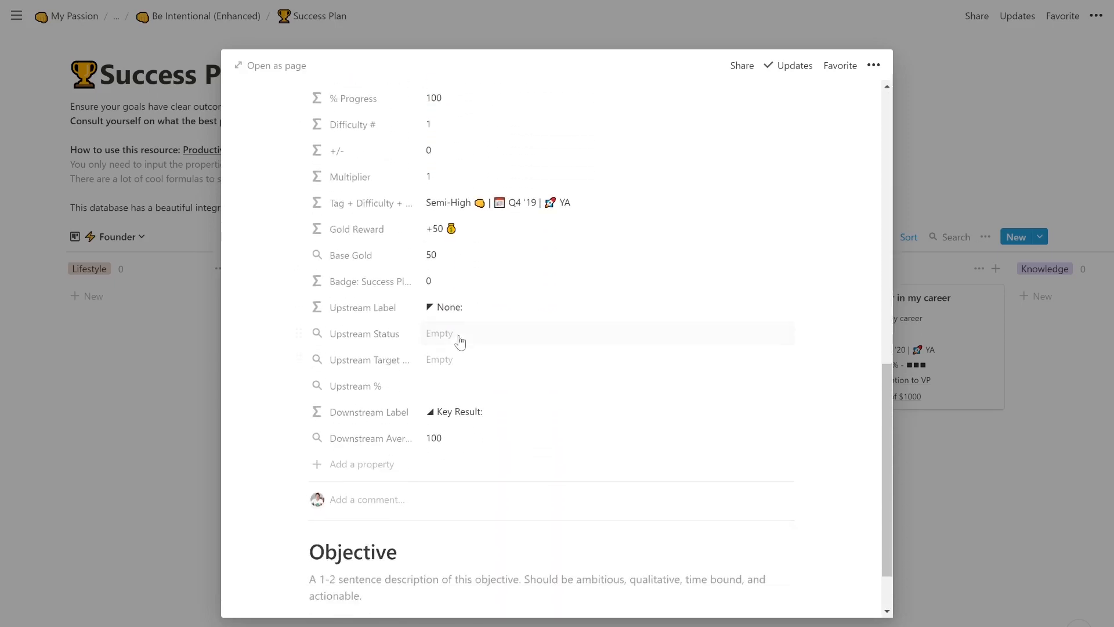
{"action": "left_click", "coordinate": [398, 284]}
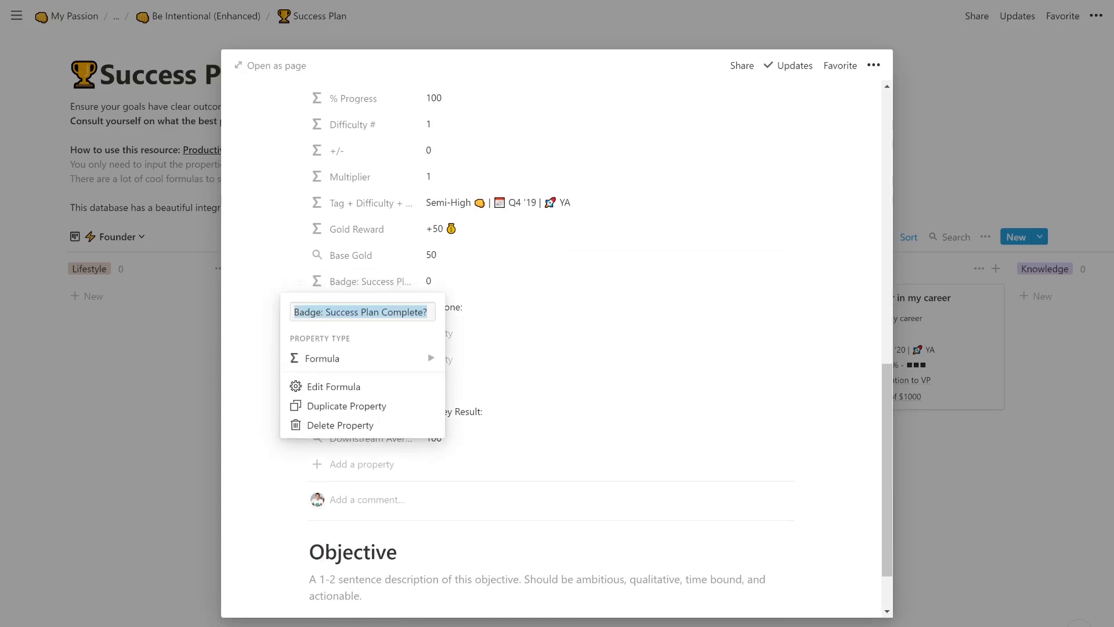
{"action": "left_click", "coordinate": [434, 285]}
{"action": "left_click", "coordinate": [452, 280]}
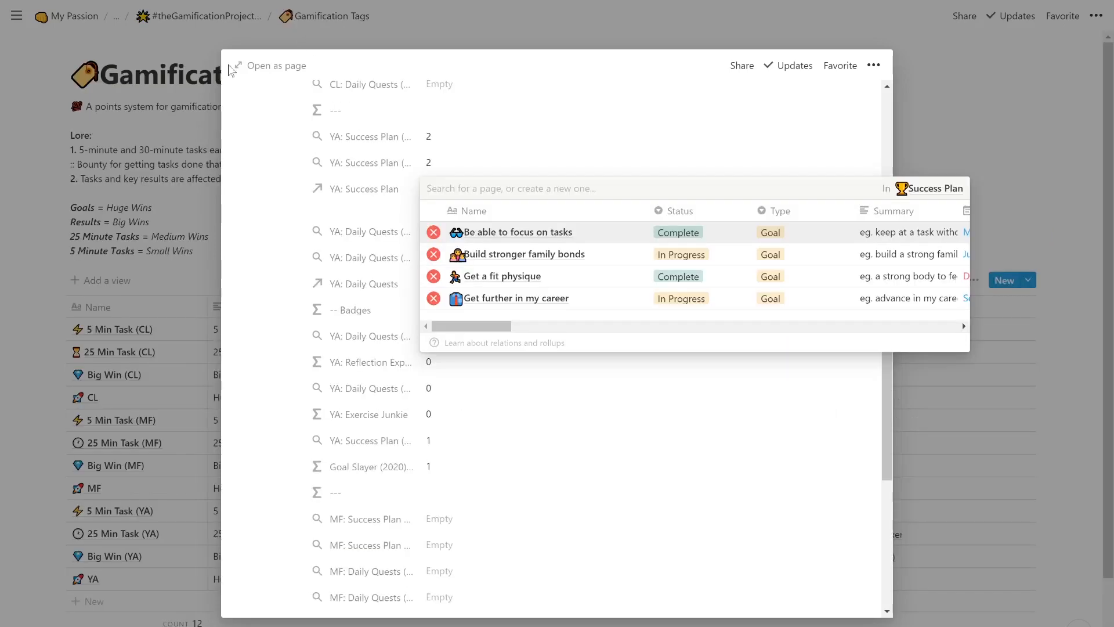
- Return to Gamification Tags, close the YA entry, and review the badge properties of the Big Win (YA) entry
{"action": "left_click", "coordinate": [231, 70]}
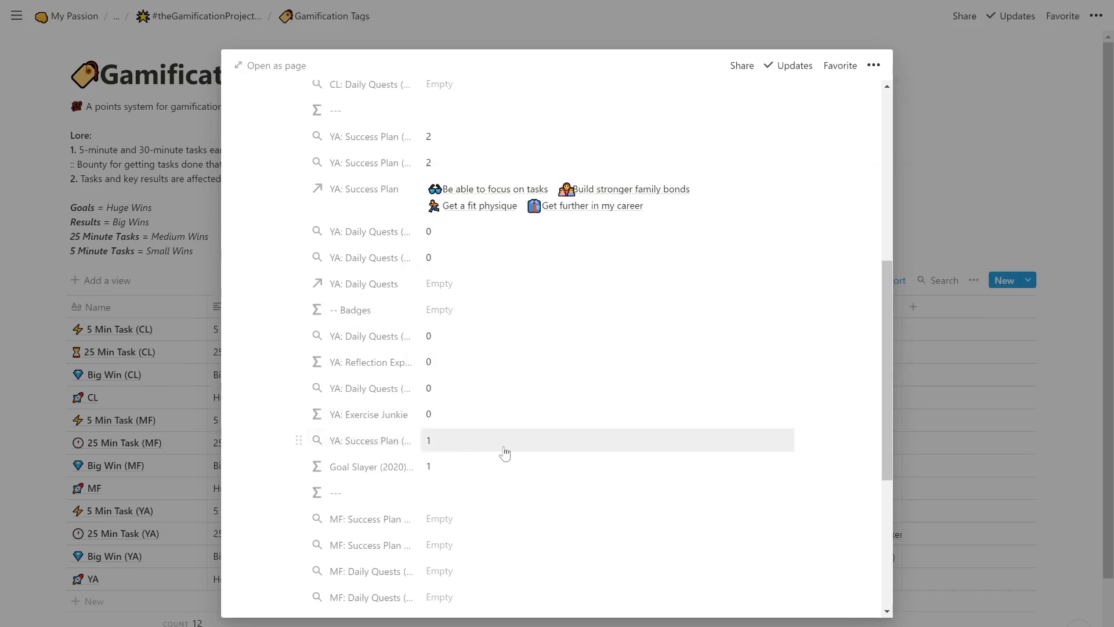
{"action": "scroll", "coordinate": [506, 451], "scroll_direction": "up", "scroll_amount": 7}
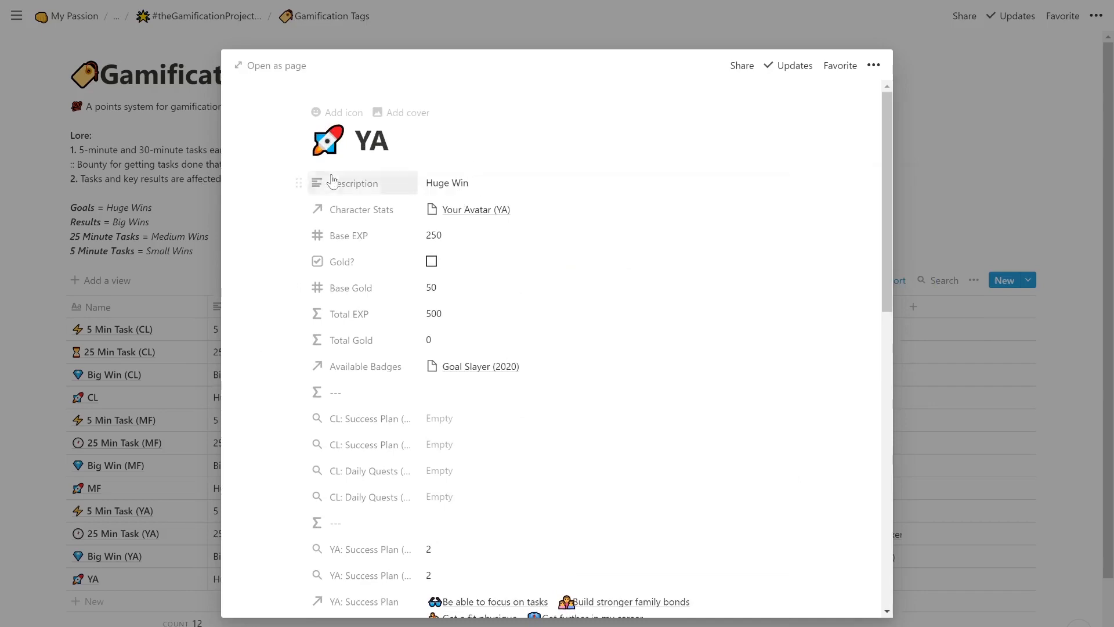
{"action": "left_click", "coordinate": [178, 371]}
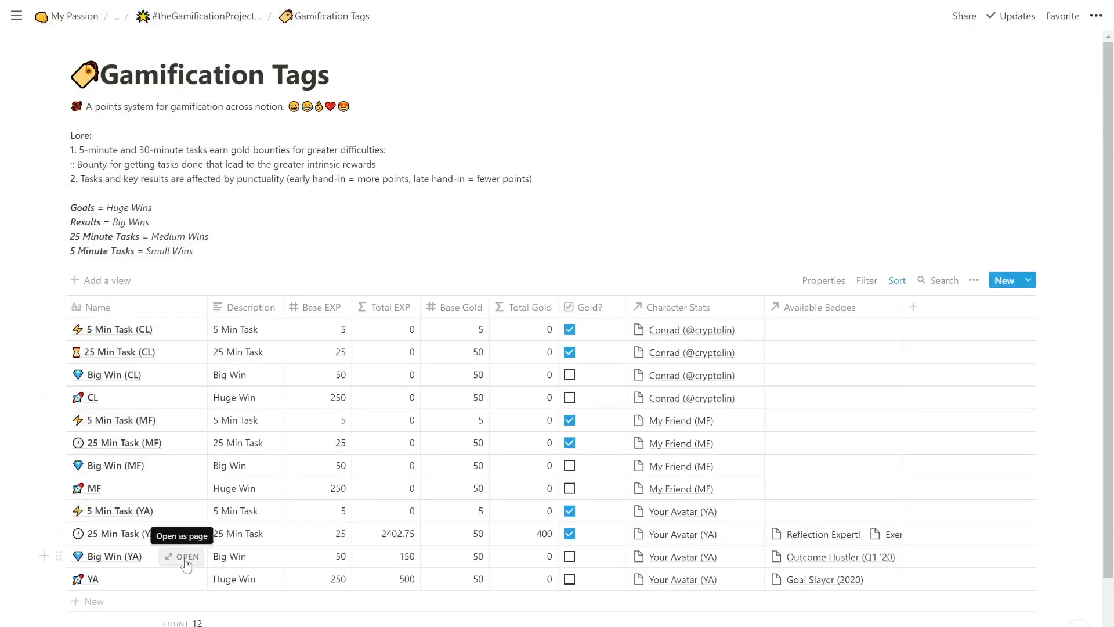
{"action": "left_click", "coordinate": [186, 558]}
{"action": "scroll", "coordinate": [416, 505], "scroll_direction": "down", "scroll_amount": 6}
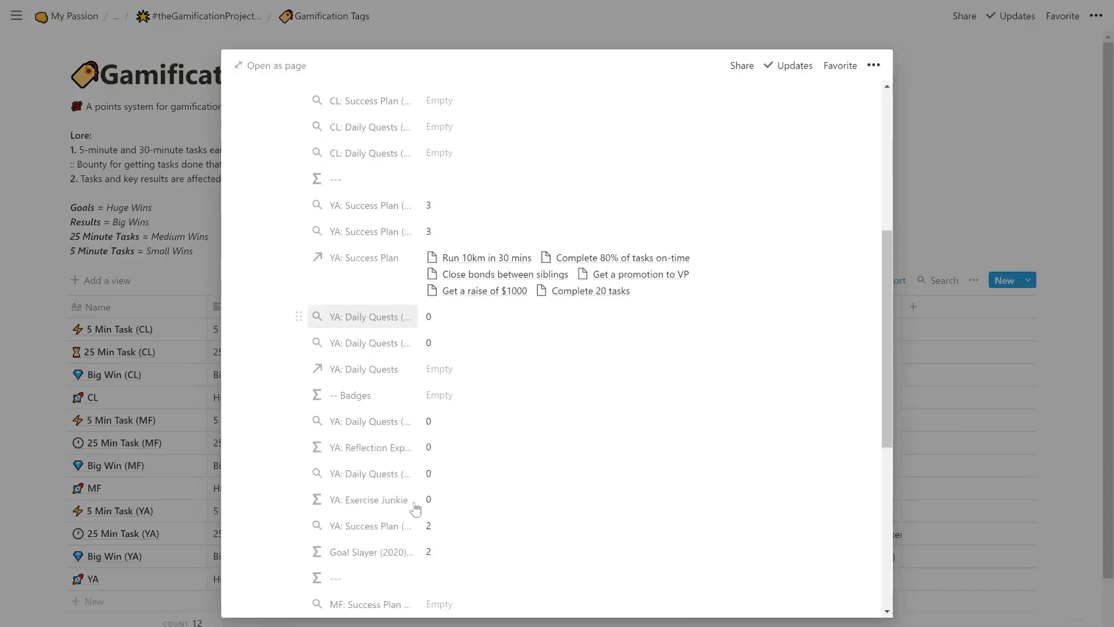
{"action": "scroll", "coordinate": [415, 509], "scroll_direction": "down", "scroll_amount": 2}
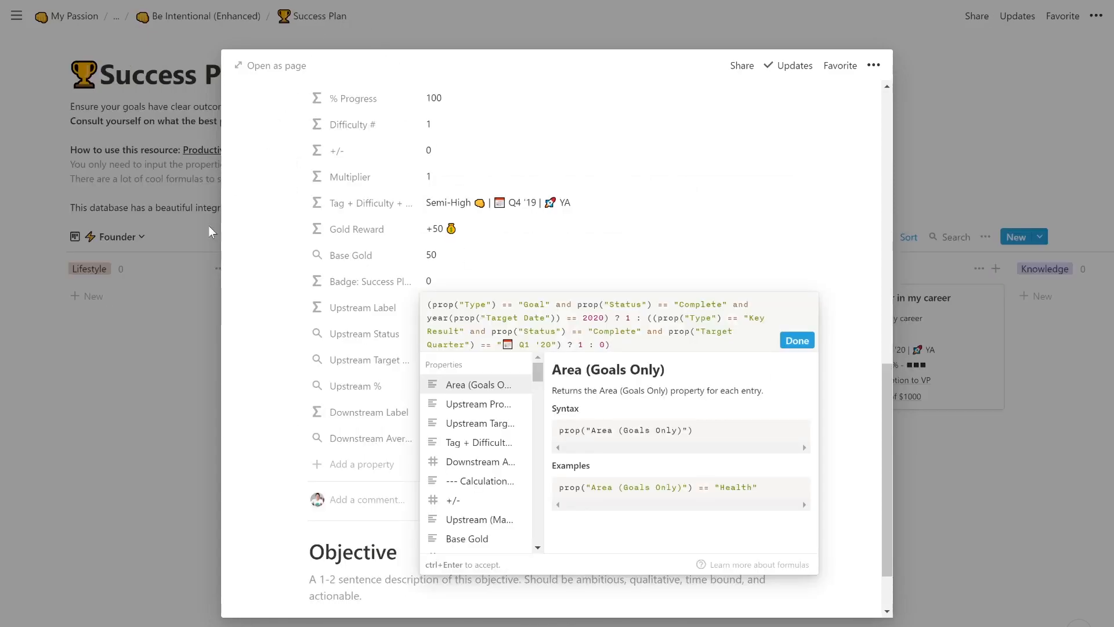
- Close the goal page in Success Plan, review the [∞] Key Results view, and return to the ⚡ Founder board view
{"action": "key", "text": "Escape"}
{"action": "left_click", "coordinate": [179, 297]}
{"action": "left_click", "coordinate": [116, 236]}
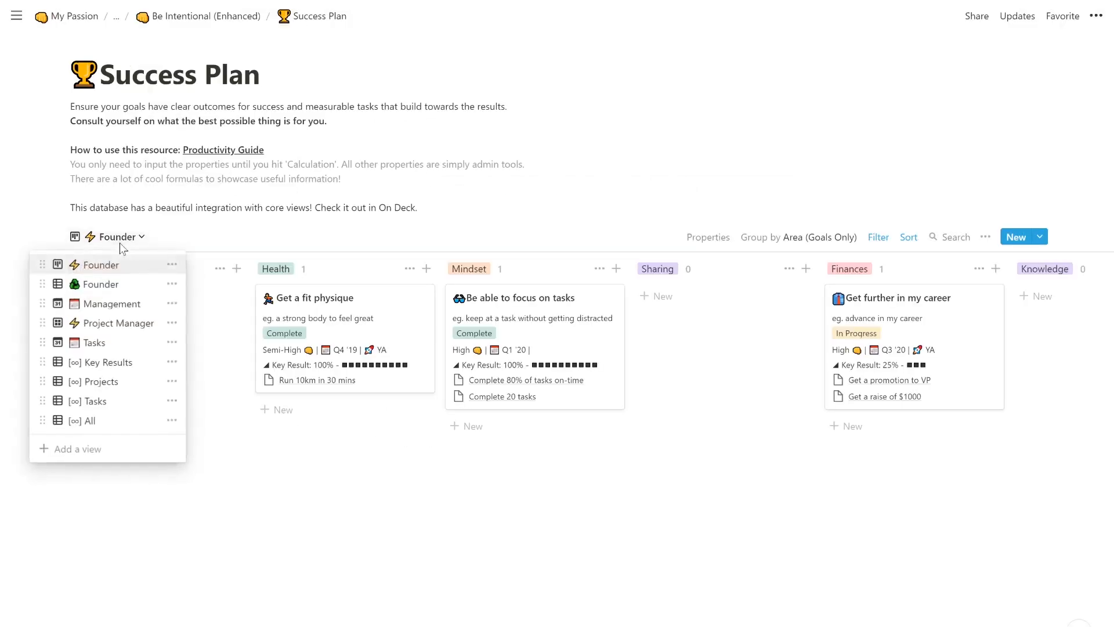
{"action": "left_click", "coordinate": [110, 361]}
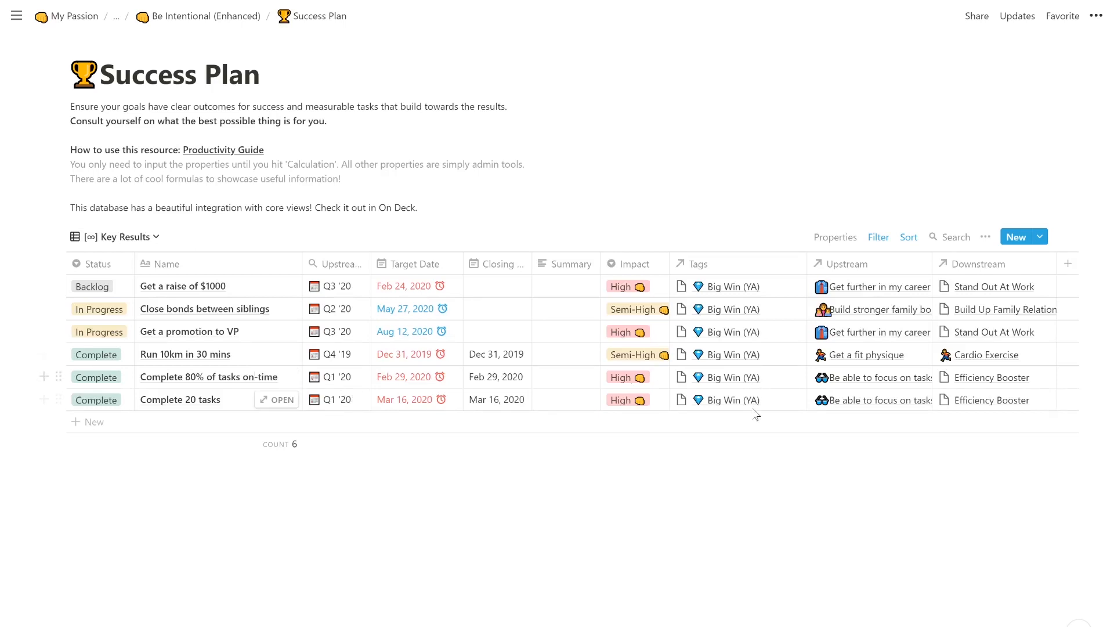
{"action": "left_click", "coordinate": [155, 237]}
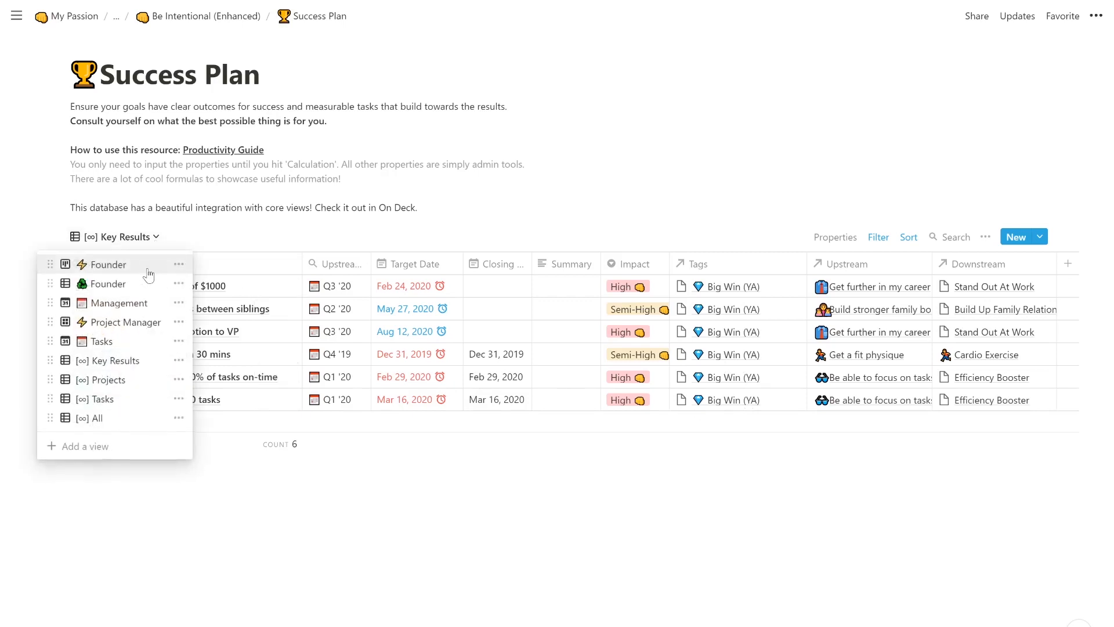
{"action": "left_click", "coordinate": [147, 264]}
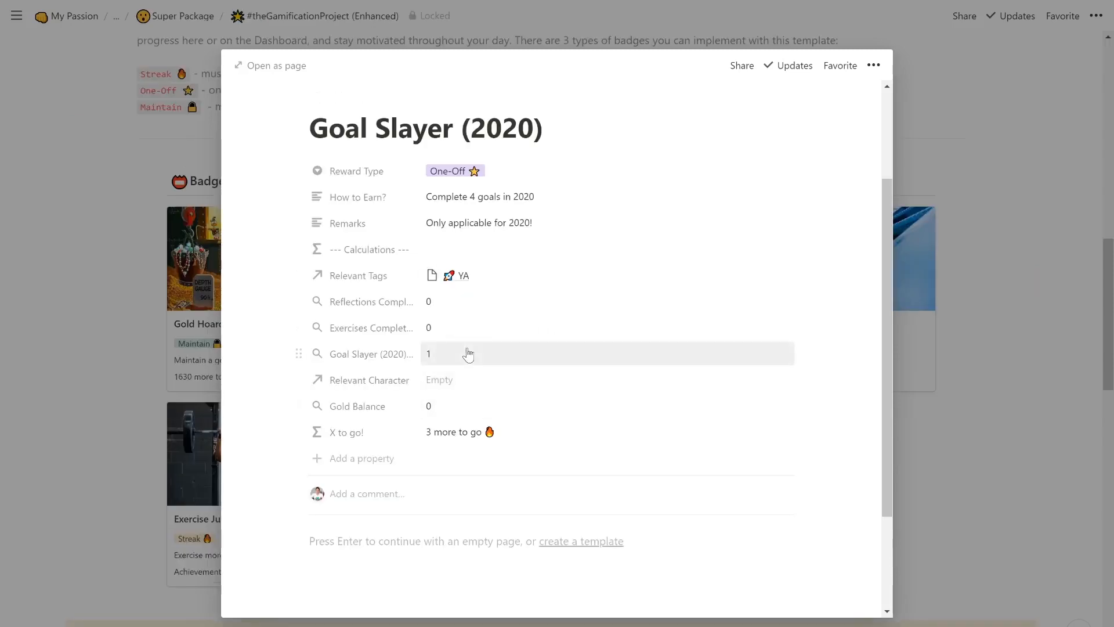
- Examine the Goal Slayer (2020) branch of the badge's X to go! formula and close the badge page
{"action": "left_click", "coordinate": [501, 433]}
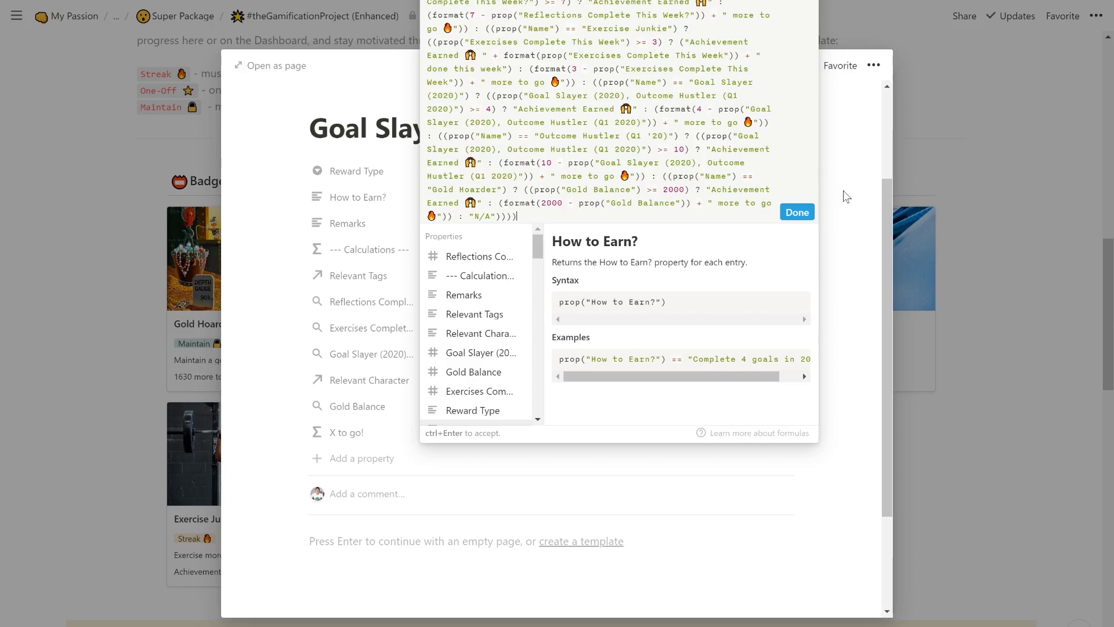
{"action": "left_click", "coordinate": [946, 251]}
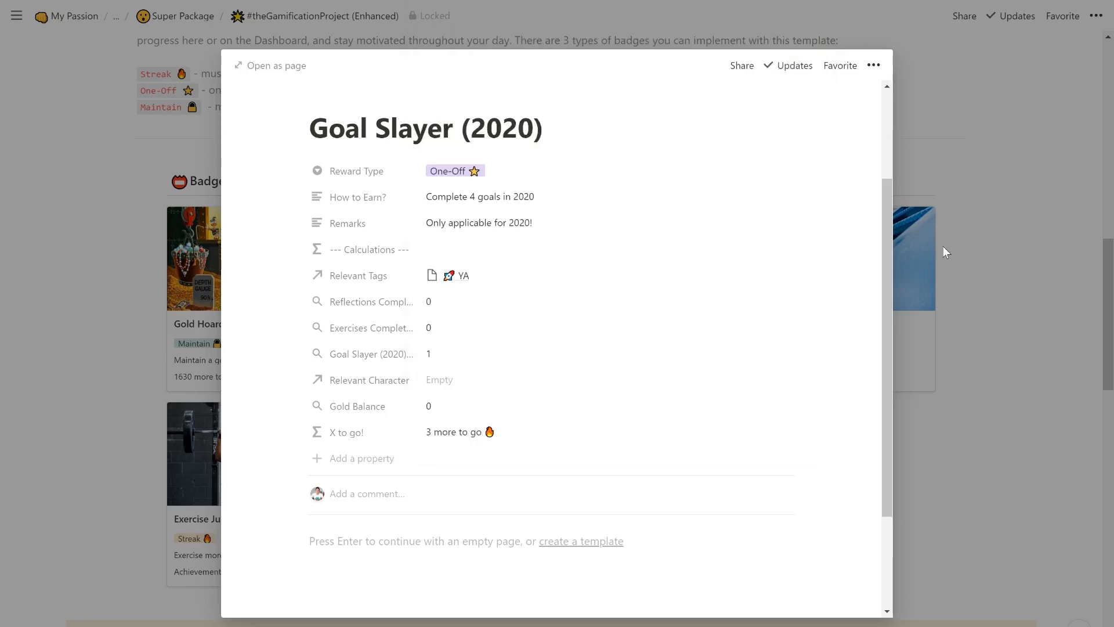
{"action": "left_click", "coordinate": [901, 308]}
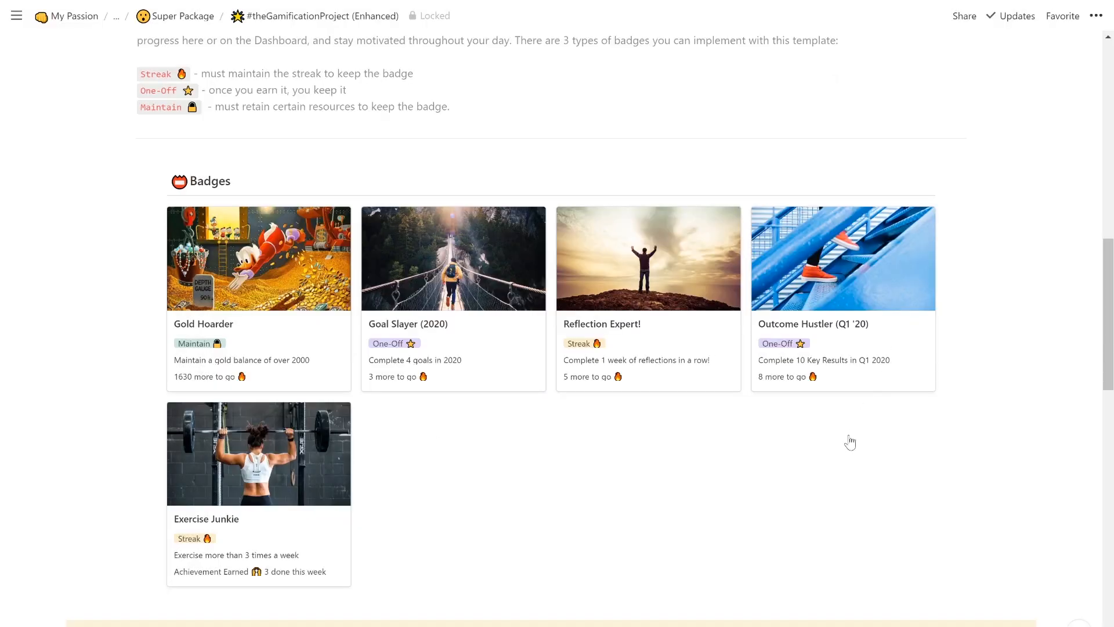
- Open the Outcome Hustler (Q1 '20) badge, examine its branch of the X to go! formula, and close the badge page
{"action": "left_click", "coordinate": [866, 369]}
{"action": "scroll", "coordinate": [660, 450], "scroll_direction": "down", "scroll_amount": 2}
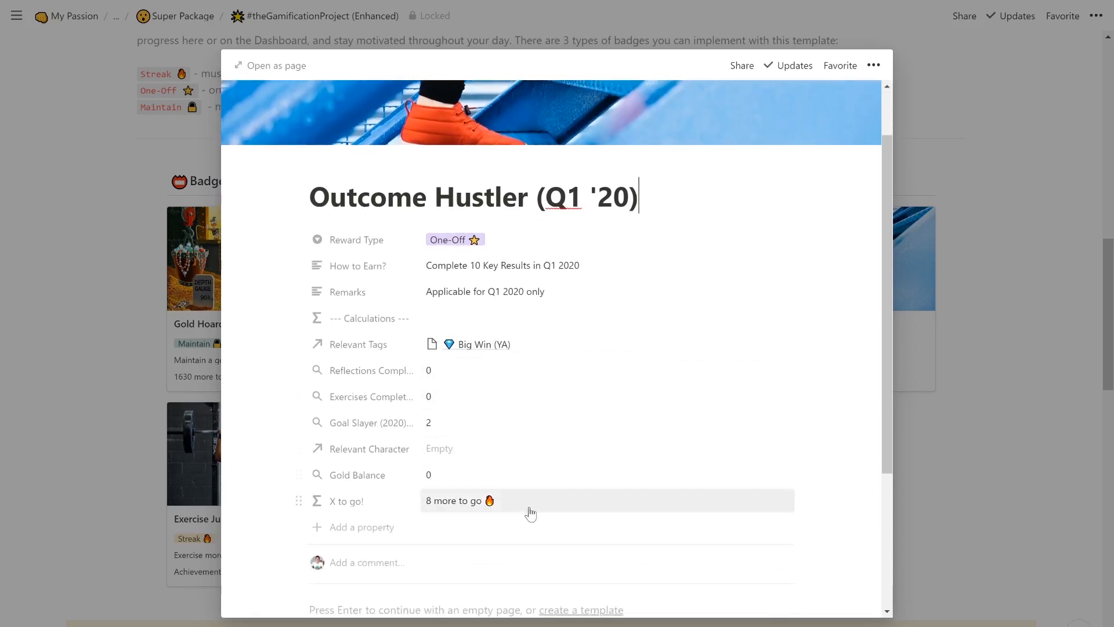
{"action": "left_click", "coordinate": [529, 503]}
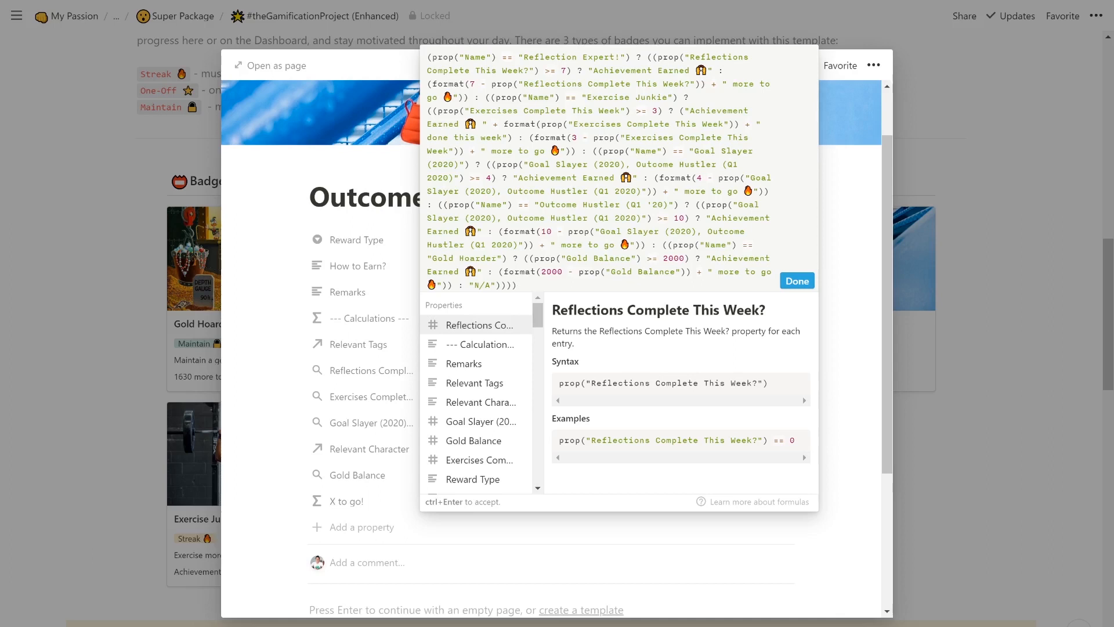
{"action": "left_click", "coordinate": [802, 282]}
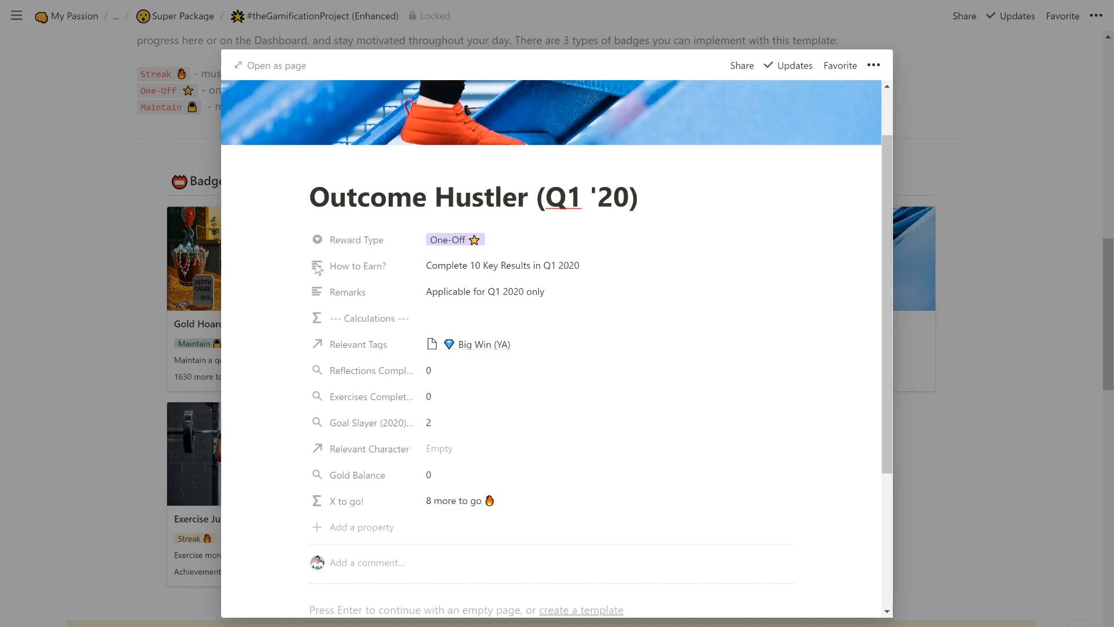
{"action": "left_click", "coordinate": [211, 438]}
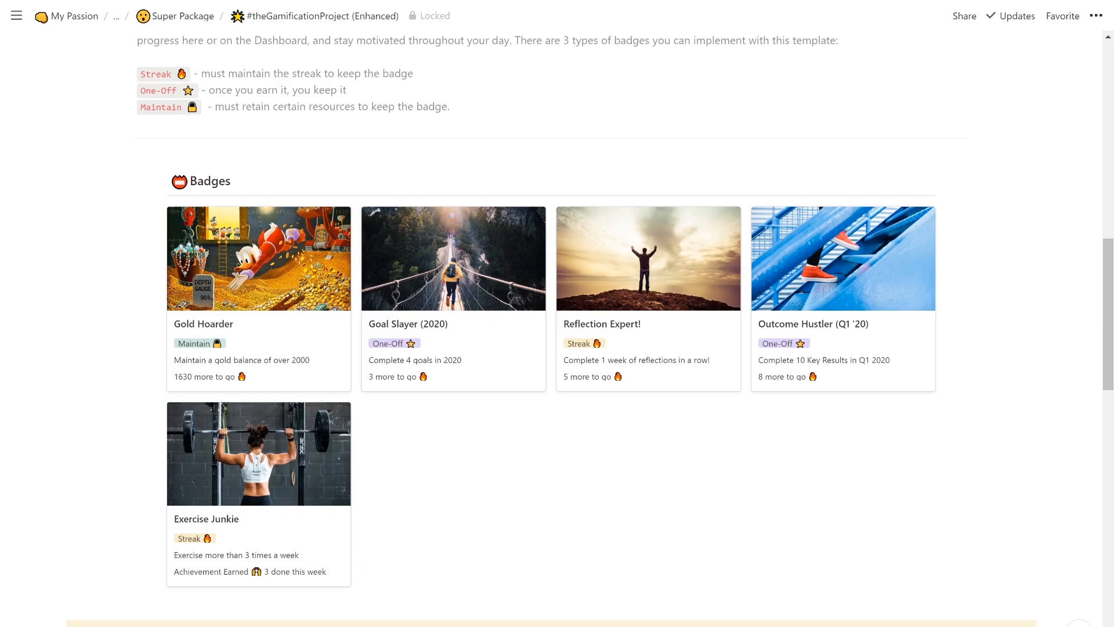
- Open the Gold Hoarder badge and examine its Relevant Character relation and the Gold Balance rollup configuration
{"action": "left_click", "coordinate": [333, 371]}
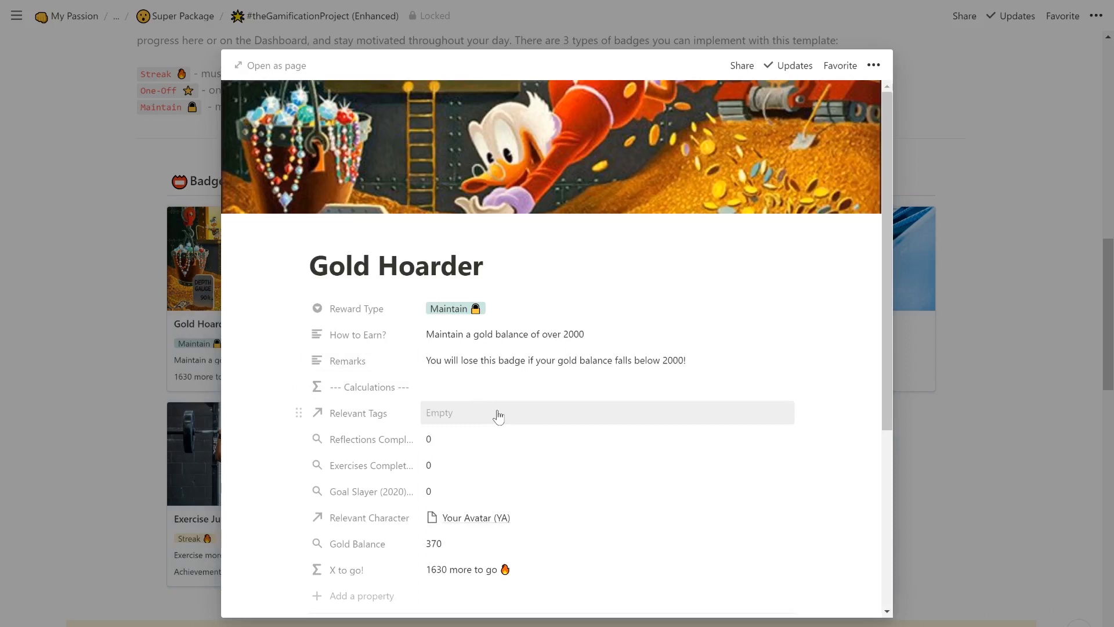
{"action": "scroll", "coordinate": [498, 415], "scroll_direction": "down", "scroll_amount": 2}
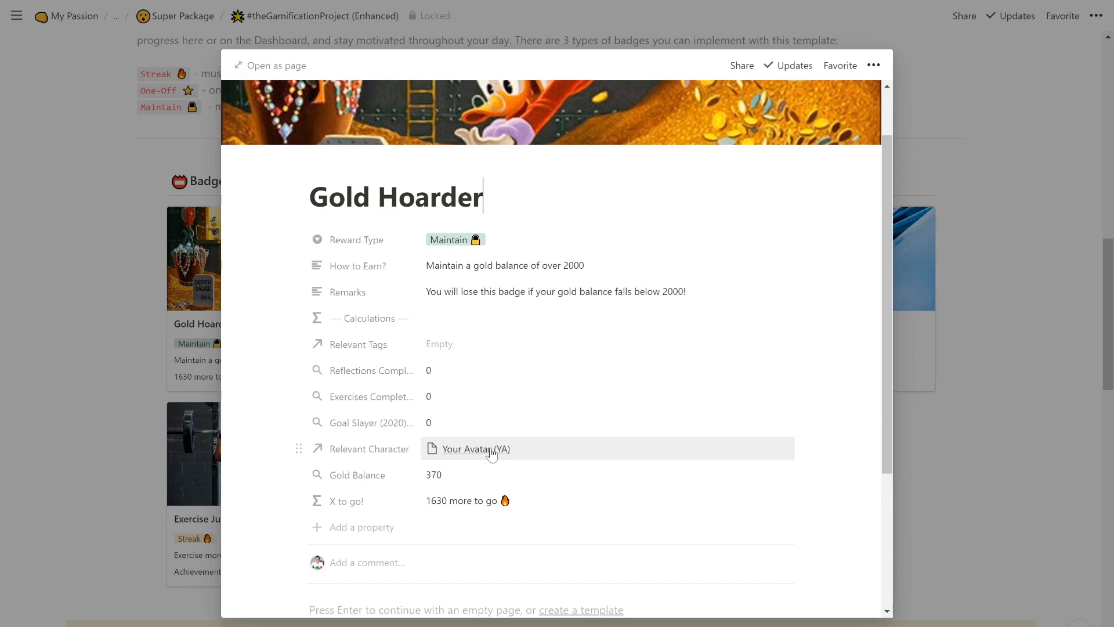
{"action": "left_click", "coordinate": [490, 451]}
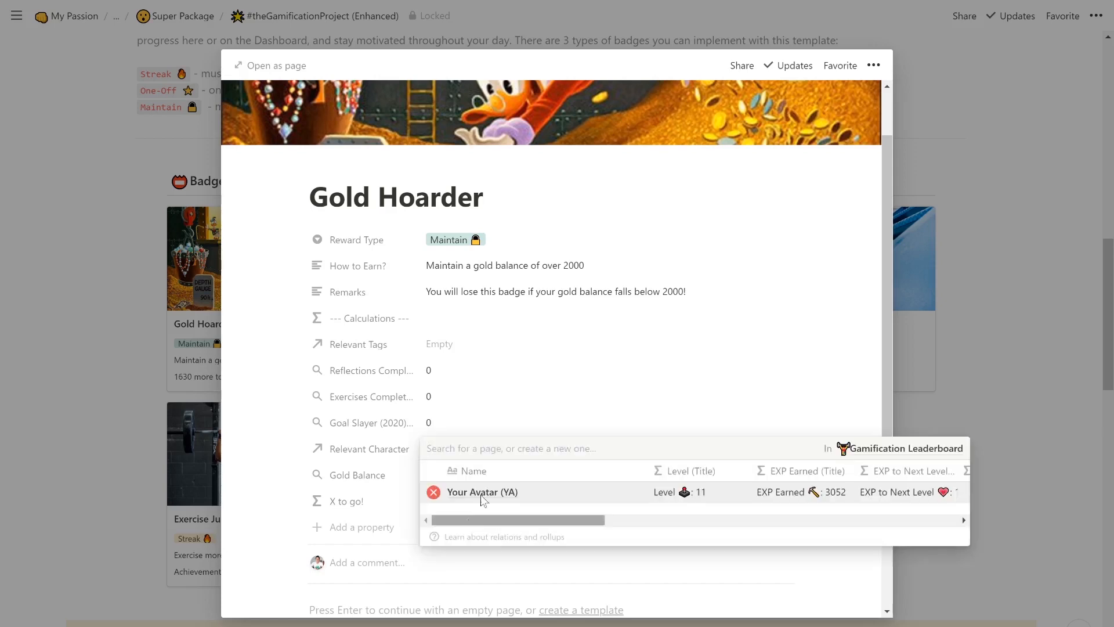
{"action": "left_click", "coordinate": [600, 387]}
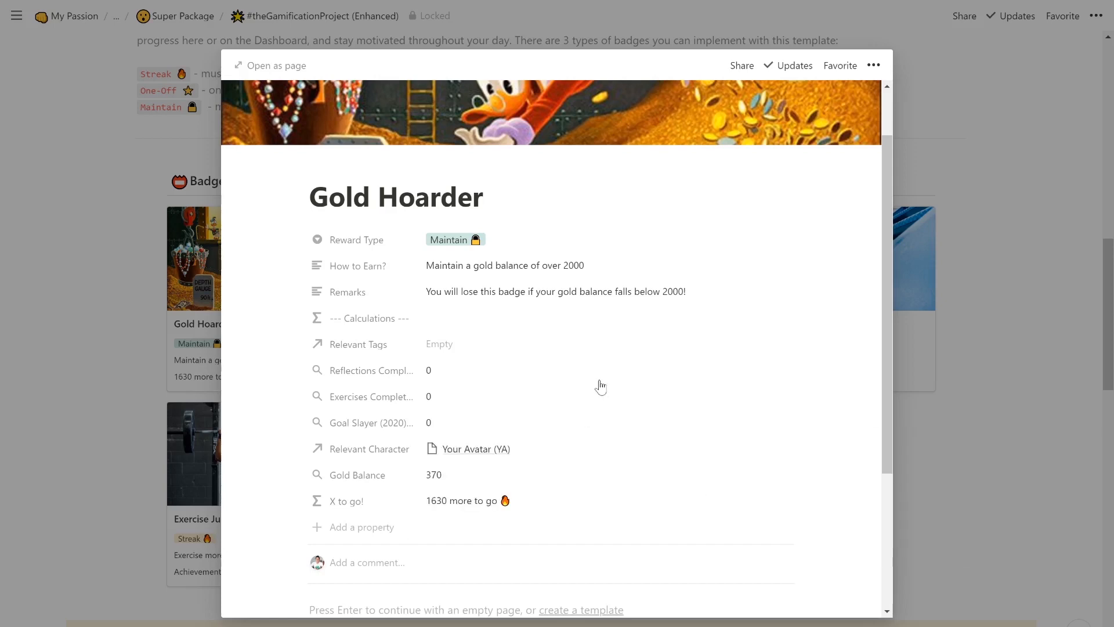
{"action": "left_click", "coordinate": [507, 473]}
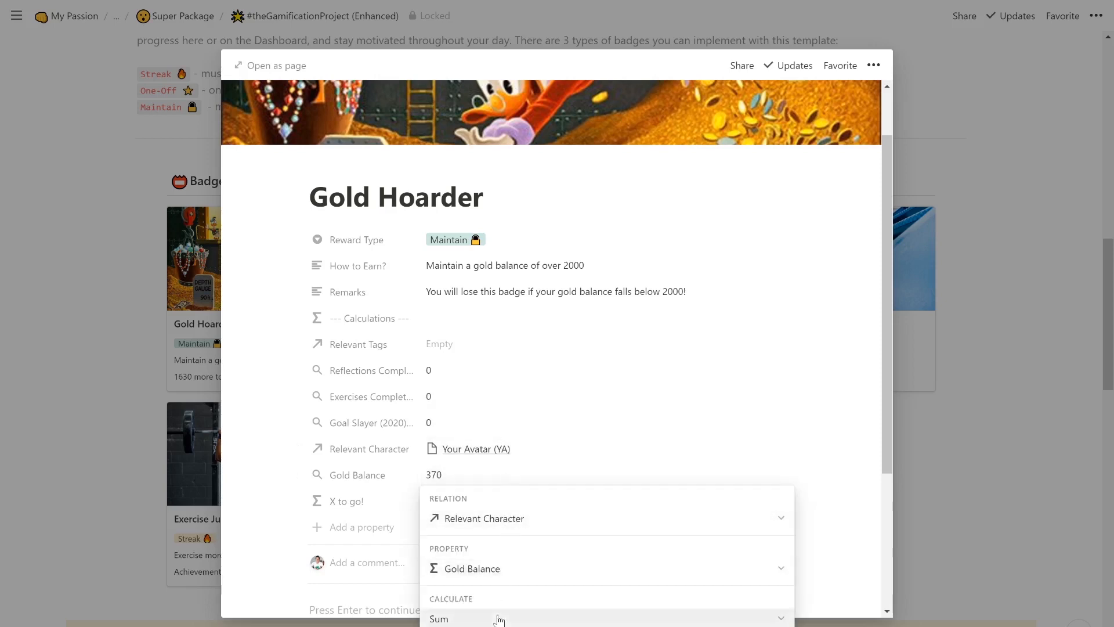
{"action": "left_click", "coordinate": [538, 462]}
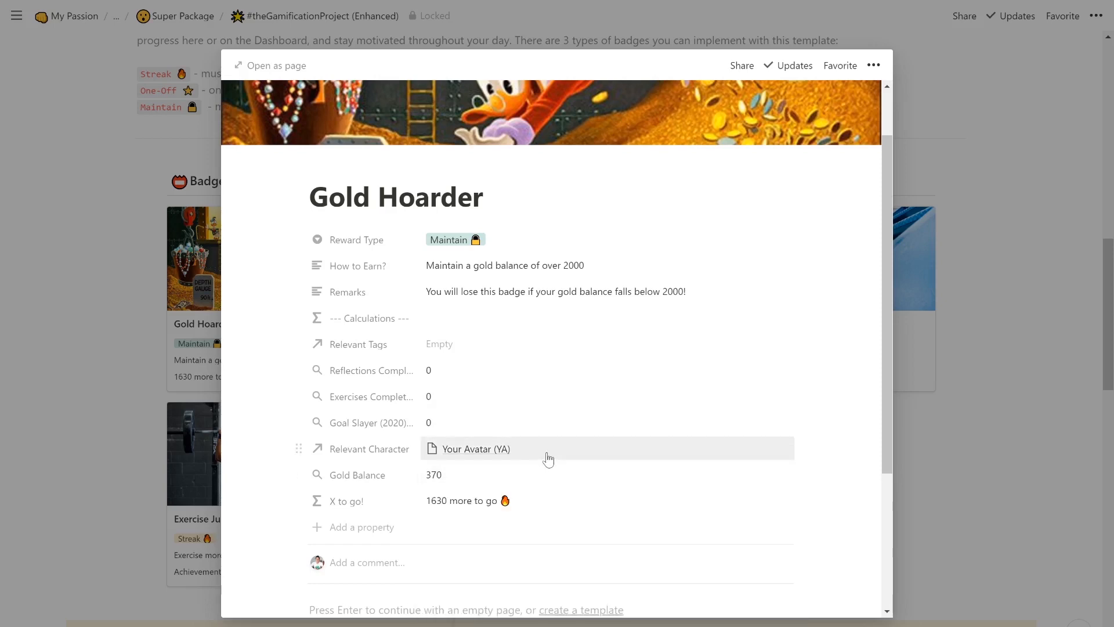
- Open the Your Avatar (YA) entry in the related Gamification Leaderboard and examine its Gold Balance formula
{"action": "left_click", "coordinate": [581, 462]}
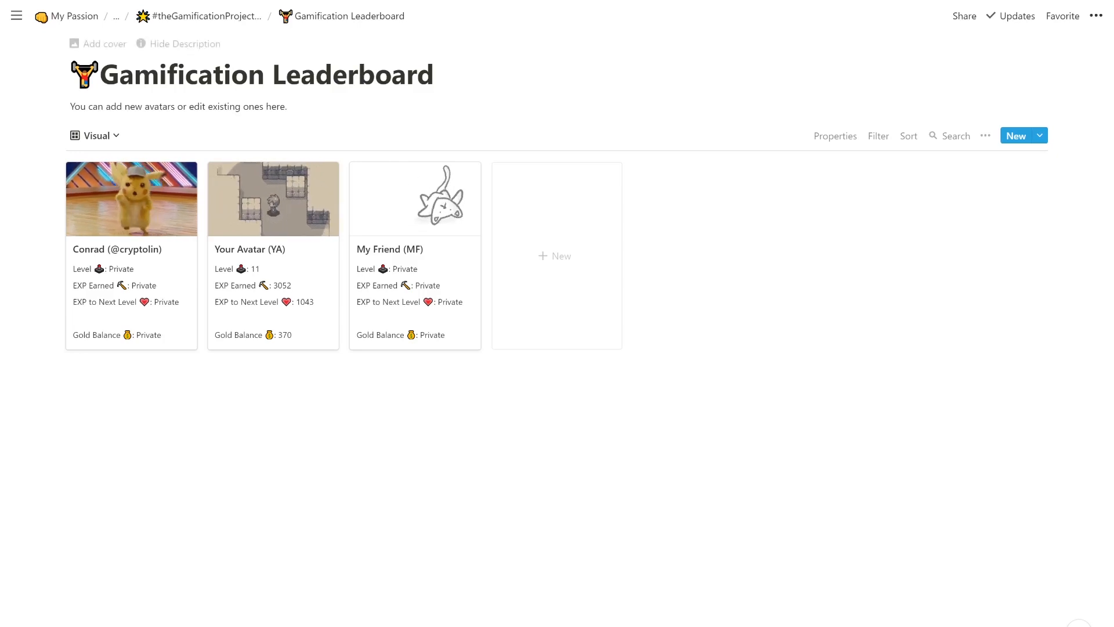
{"action": "left_click", "coordinate": [335, 255]}
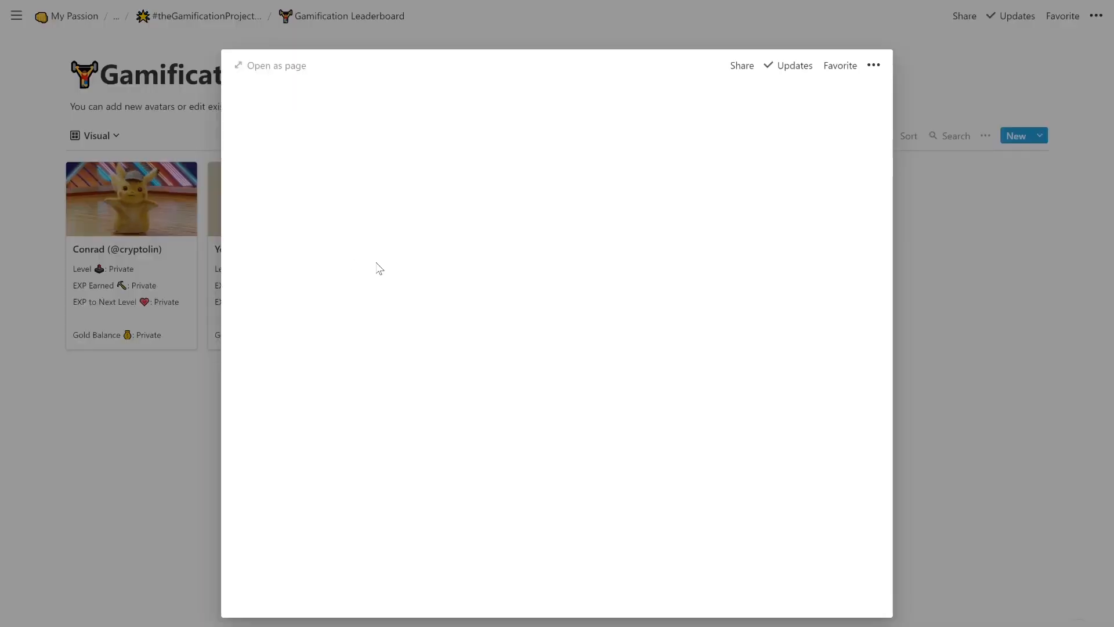
{"action": "scroll", "coordinate": [441, 377], "scroll_direction": "down", "scroll_amount": 3}
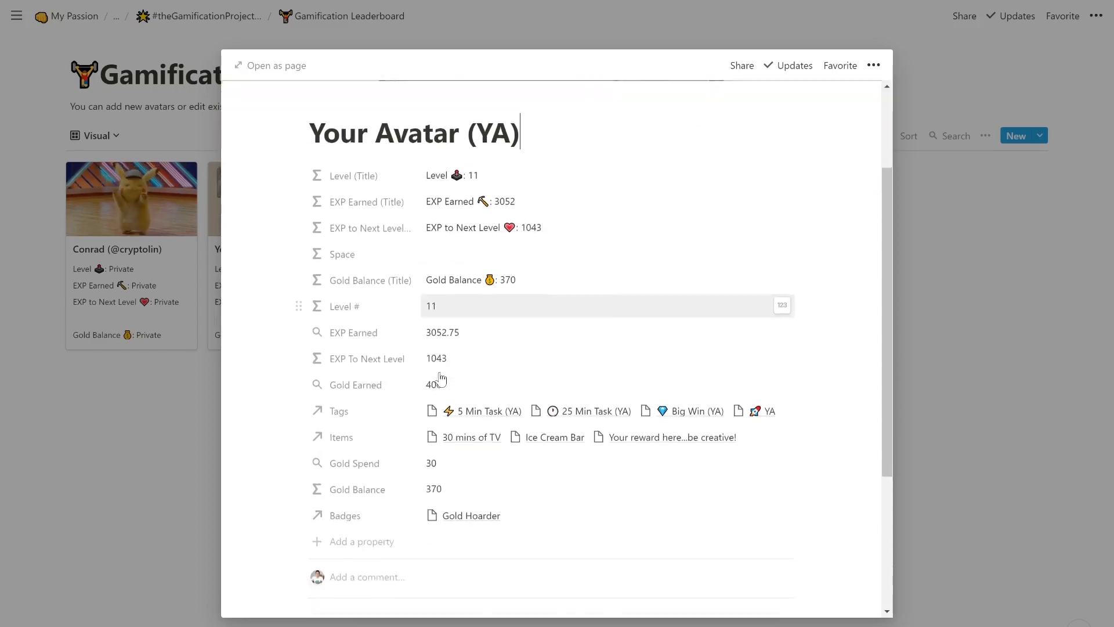
{"action": "left_click", "coordinate": [500, 488]}
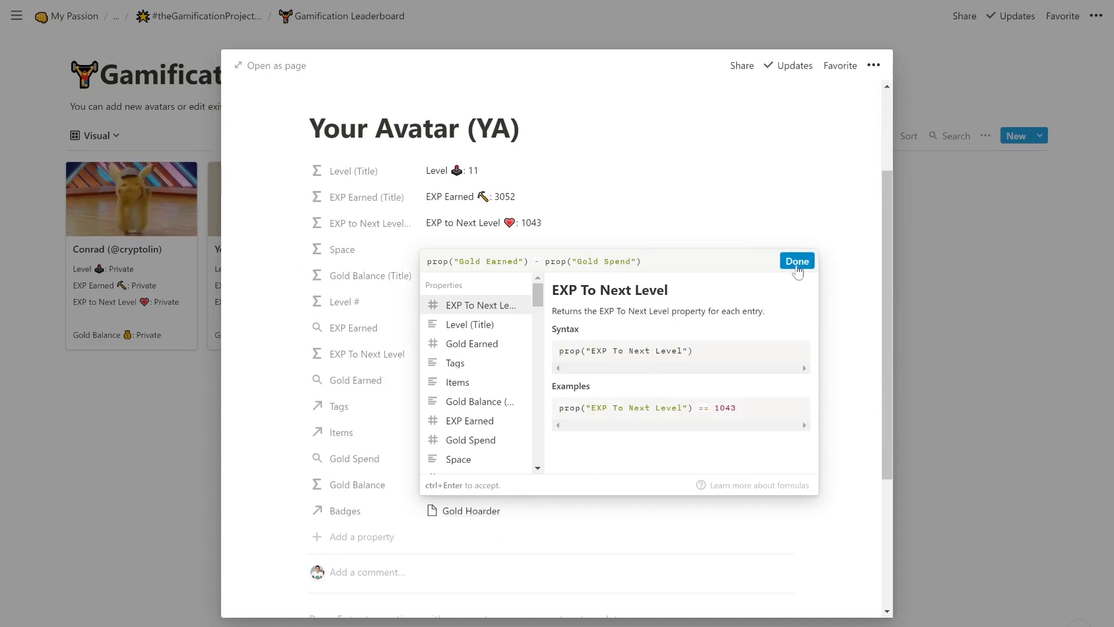
{"action": "left_click", "coordinate": [797, 262]}
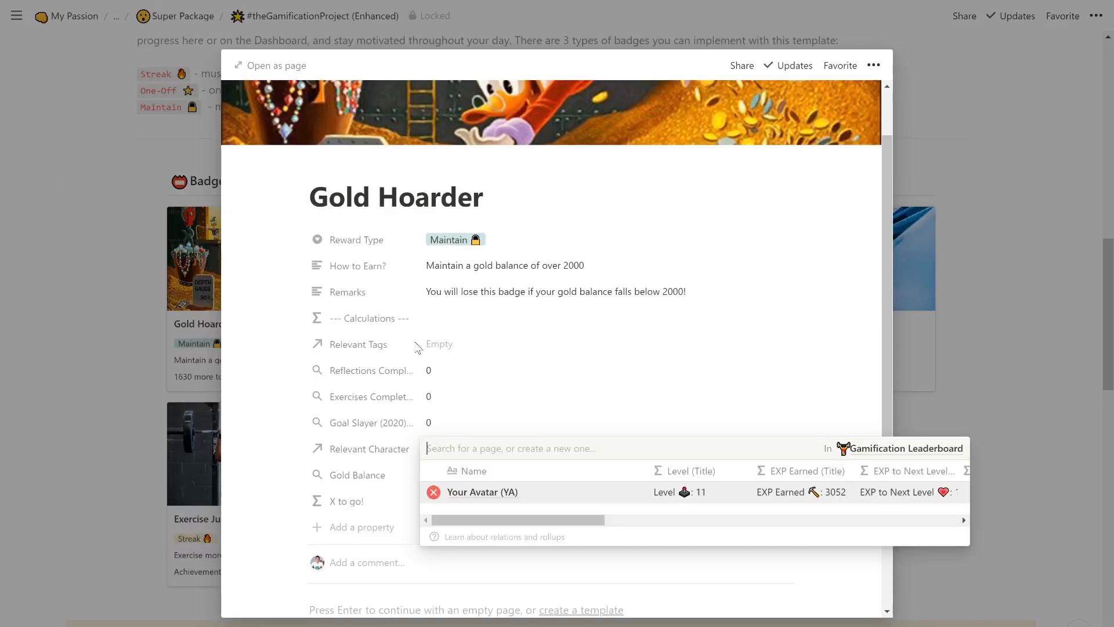
- Back on the Gold Hoarder badge, examine its branch of the X to go! formula and close the badge page
{"action": "left_click", "coordinate": [518, 374]}
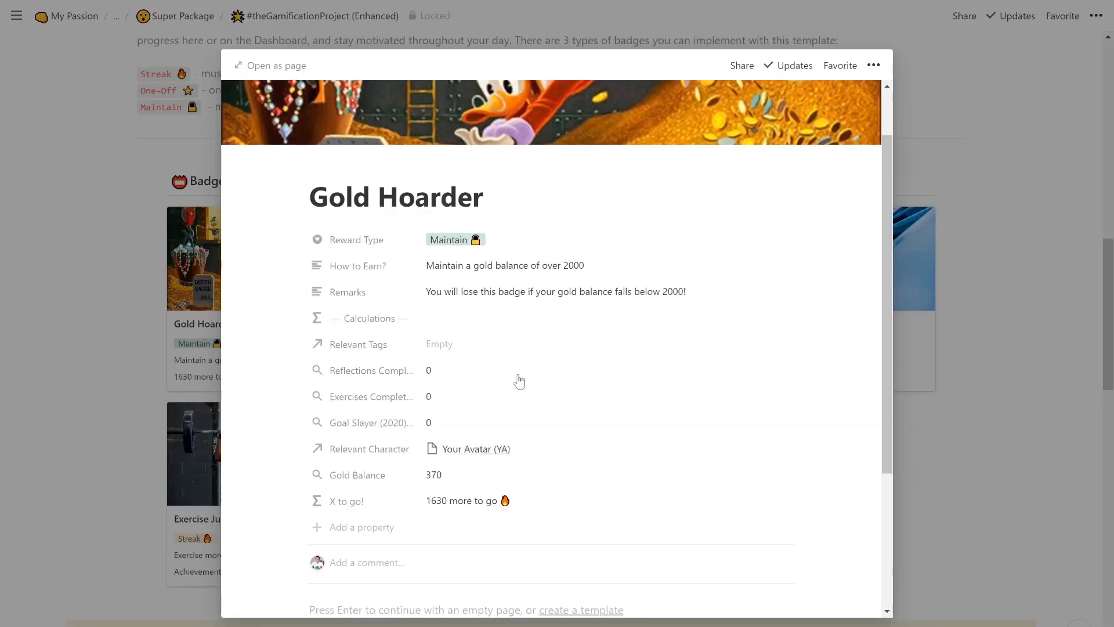
{"action": "left_click", "coordinate": [515, 506]}
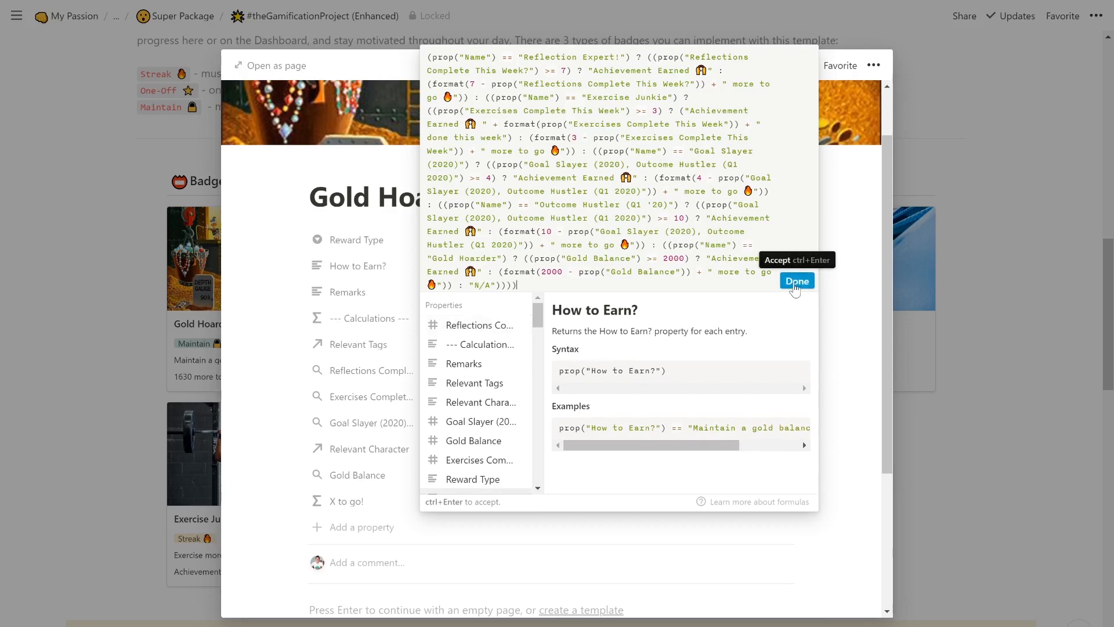
{"action": "left_click", "coordinate": [837, 308]}
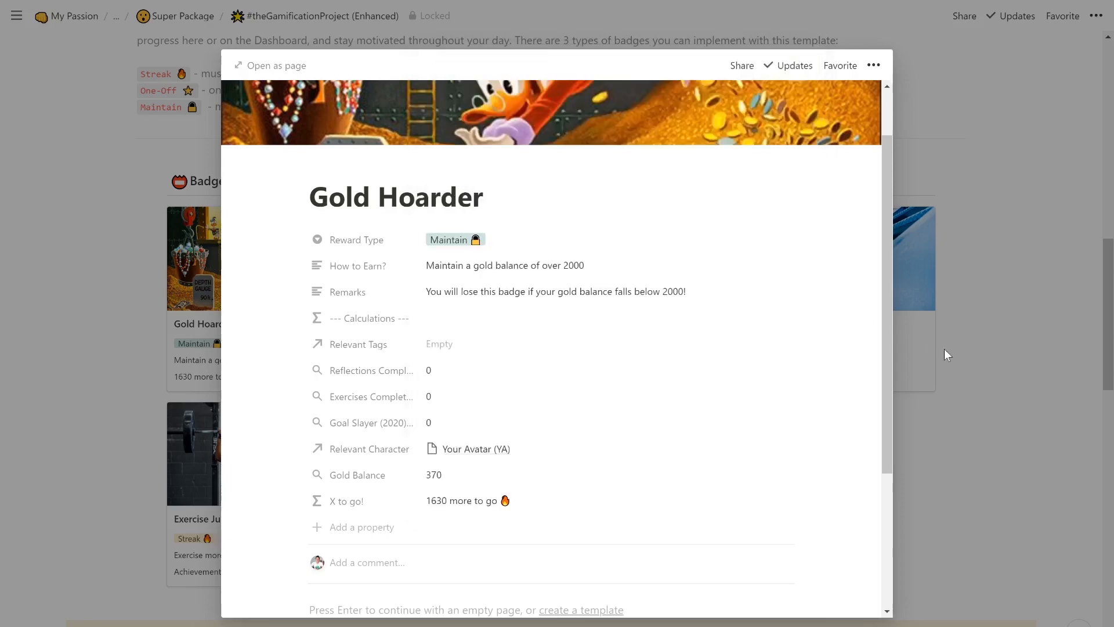
{"action": "left_click", "coordinate": [957, 361]}
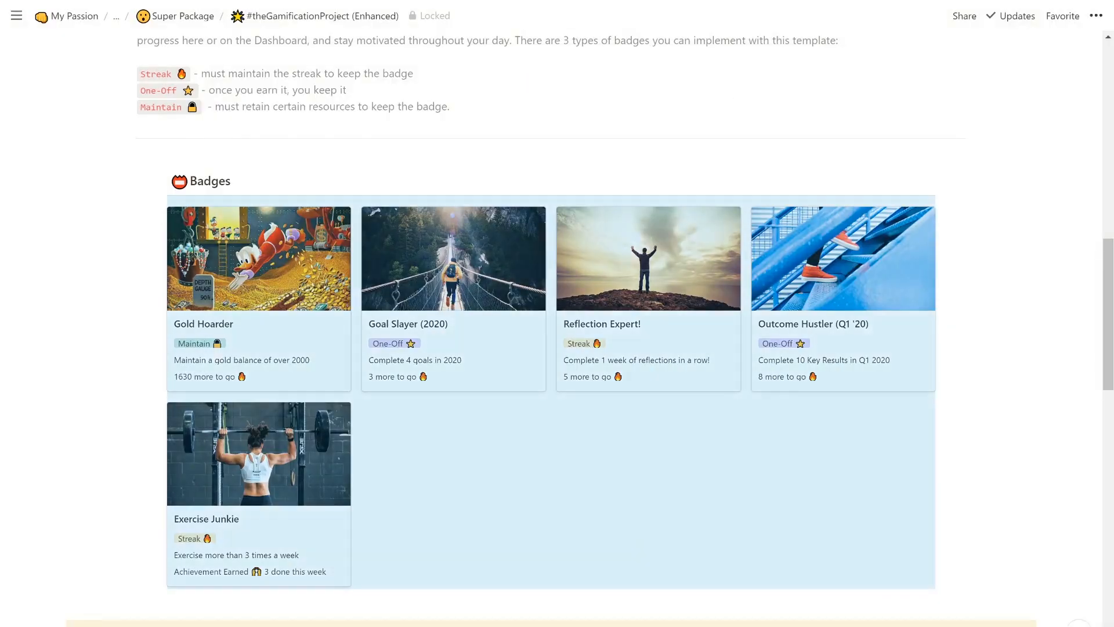